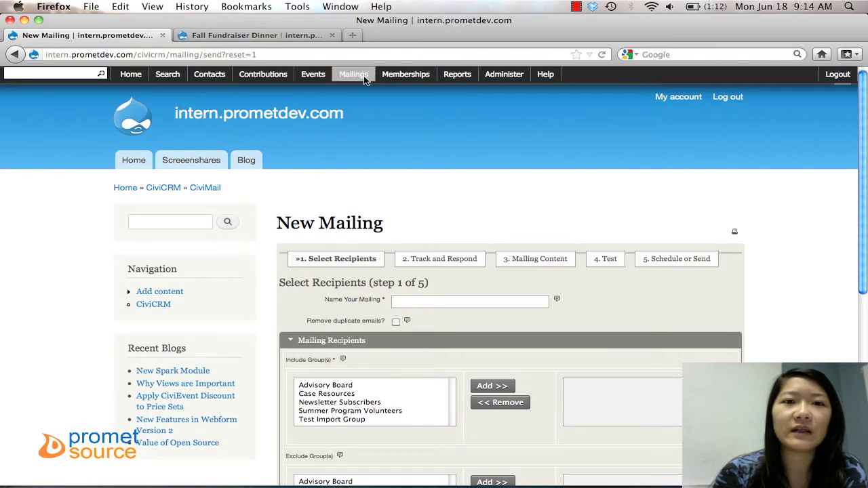
Name the new mailing "Test Mailer".
mouse_move(364, 75)
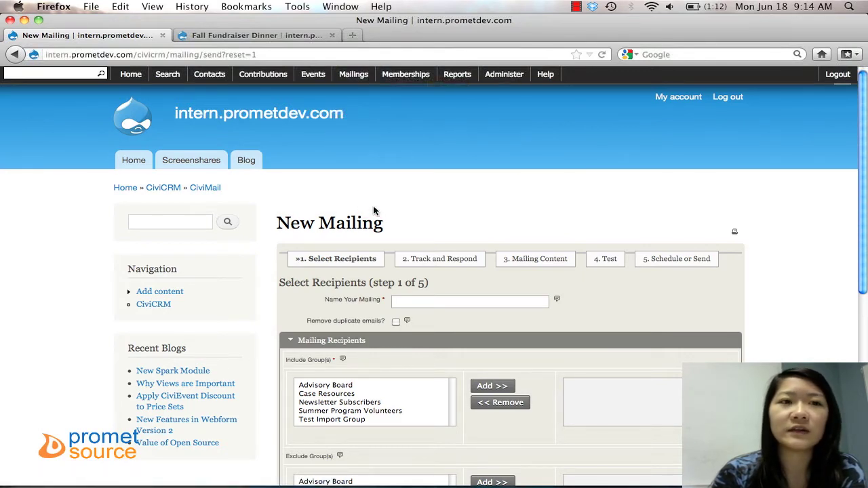
scroll(784, 335, "down", 3)
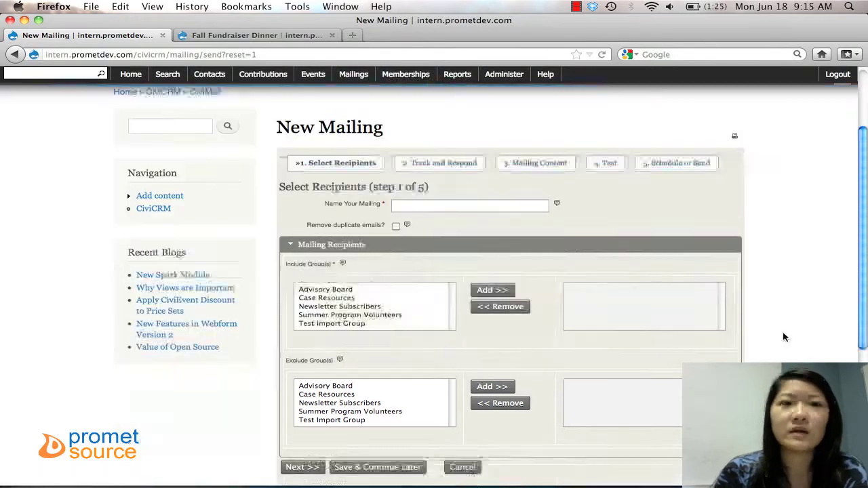
left_click(404, 205)
type("Test")
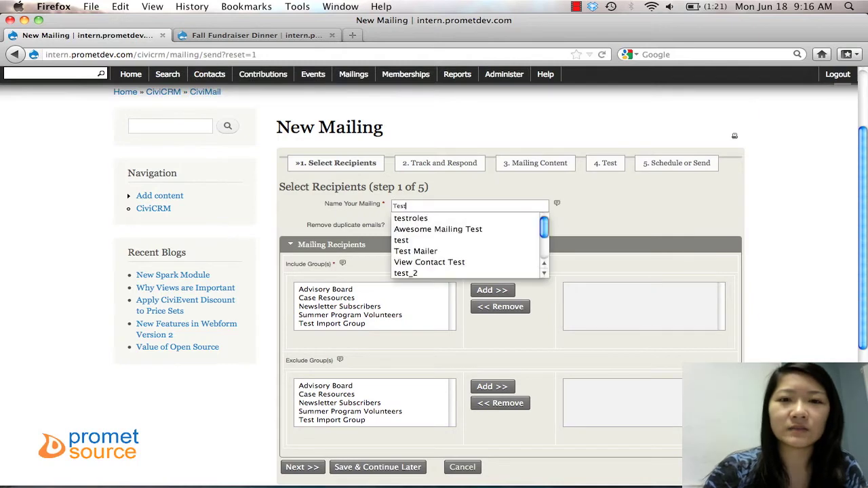
key("Down")
key("Down")
key("Down")
key("Down")
key("Return")
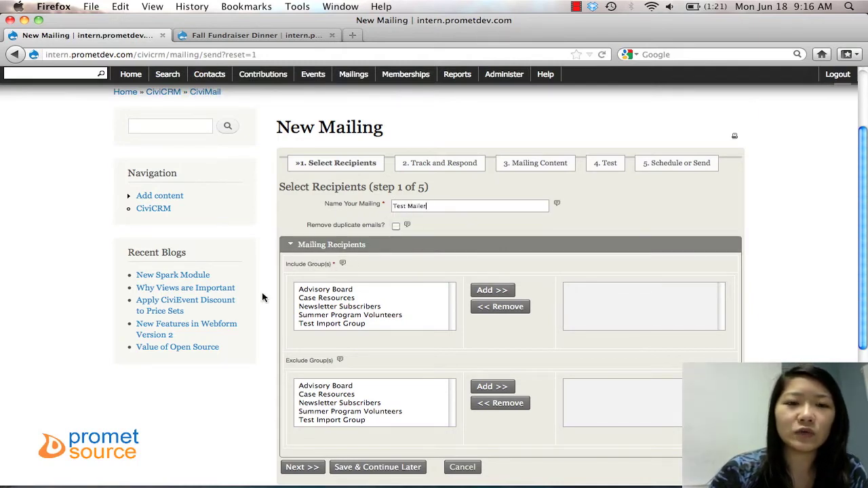
Include the Test Import Group as mailing recipients and proceed to the Track and Respond step.
scroll(261, 299, "down", 2)
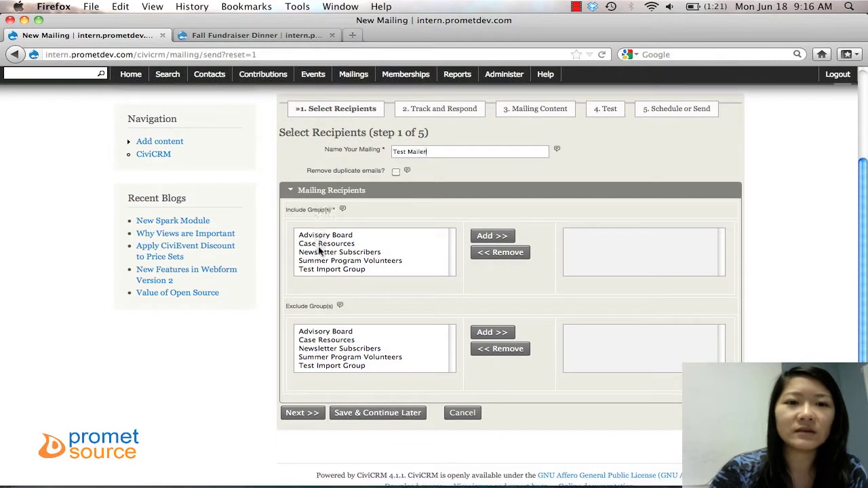
left_click(314, 271)
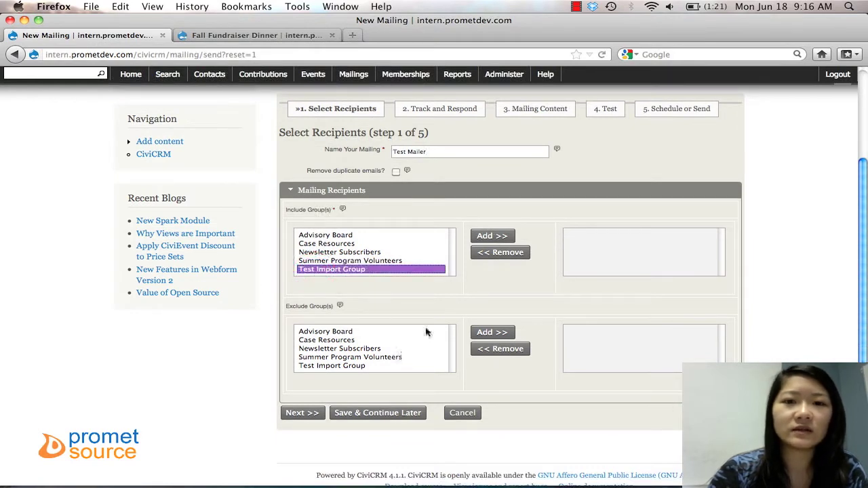
left_click(492, 236)
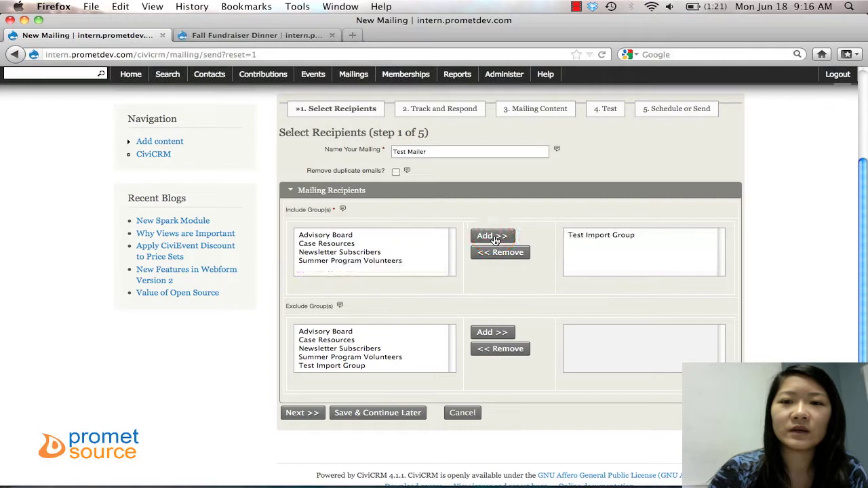
left_click(306, 414)
Keep the mailing visibility at User and User Admin Only and proceed to the Mailing Content step.
scroll(202, 389, "down", 1)
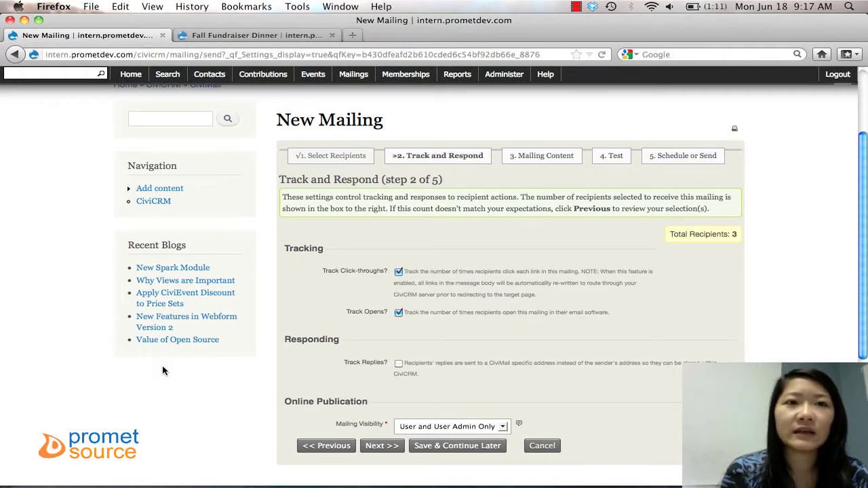
scroll(163, 371, "down", 2)
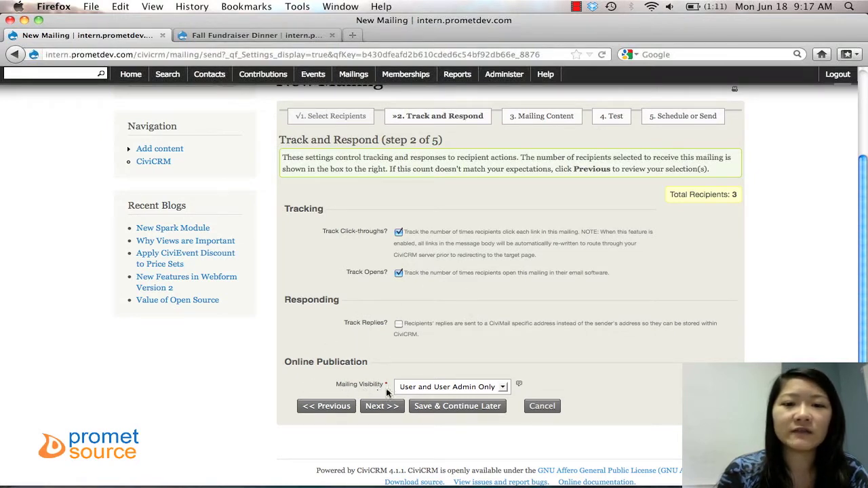
left_click(457, 392)
left_click(457, 400)
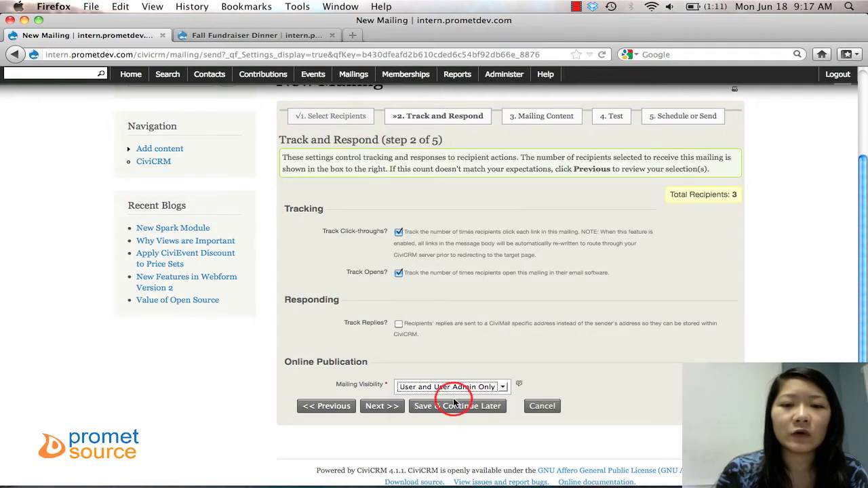
left_click(378, 409)
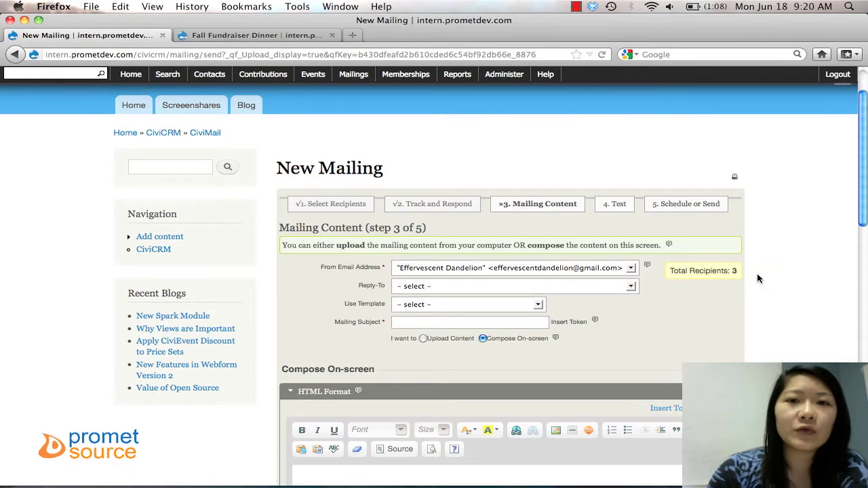
Set the mailing subject to "Test Mailer".
scroll(759, 278, "down", 2)
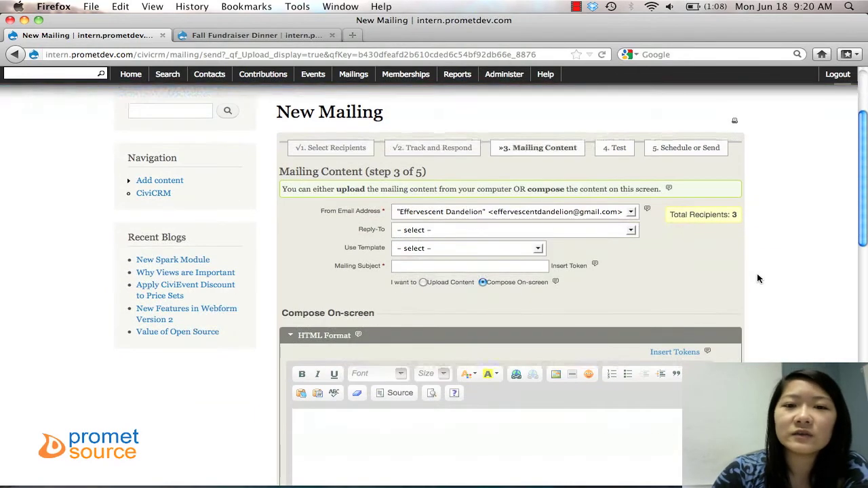
scroll(759, 278, "down", 2)
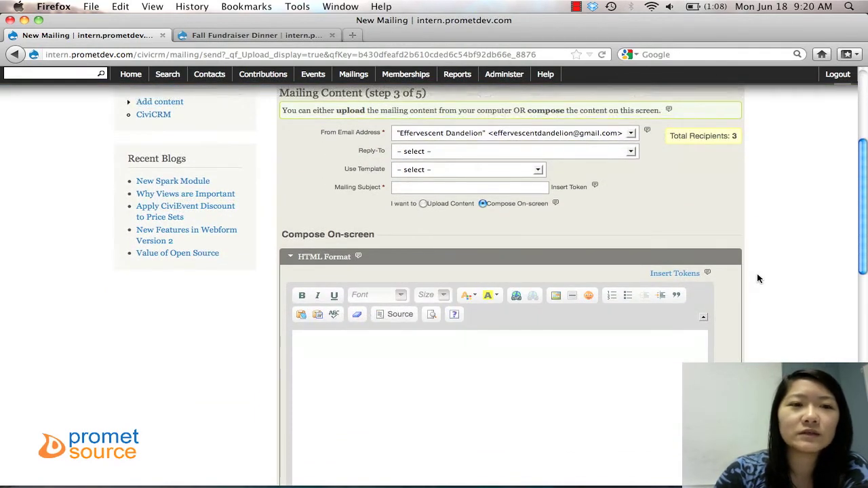
left_click(527, 190)
type("Test")
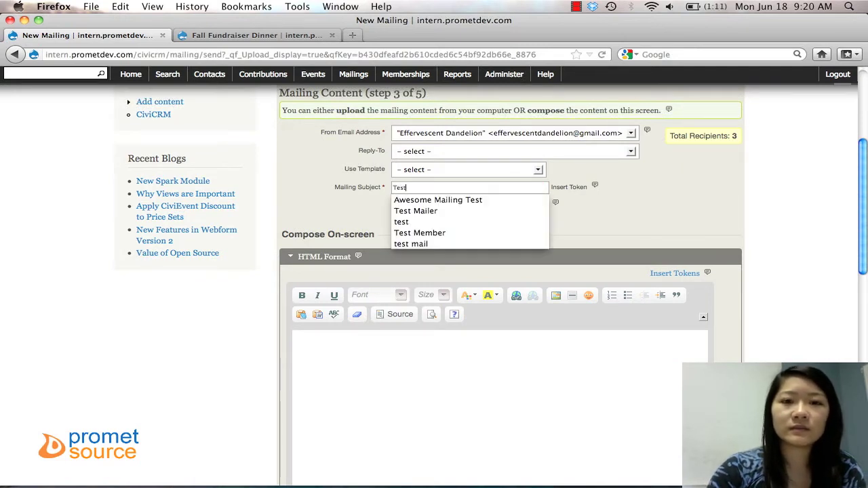
key("Return")
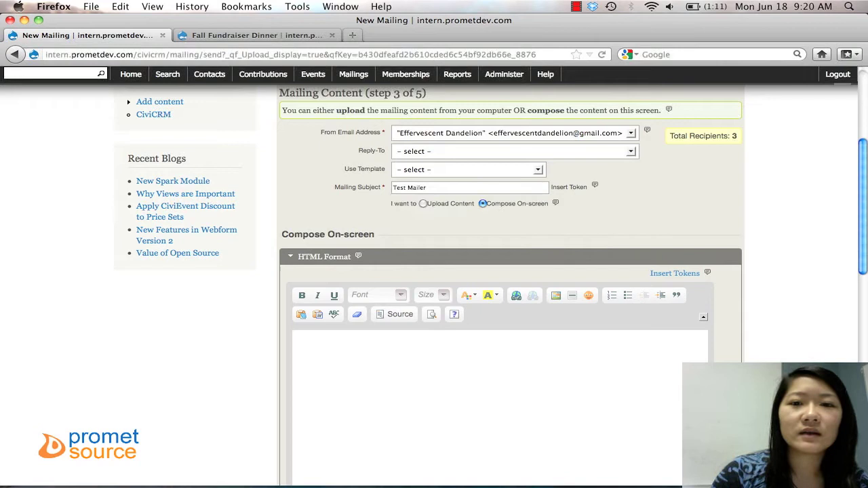
Examine the available mailing templates and the on-screen composing options of the mailing content.
scroll(410, 340, "down", 1)
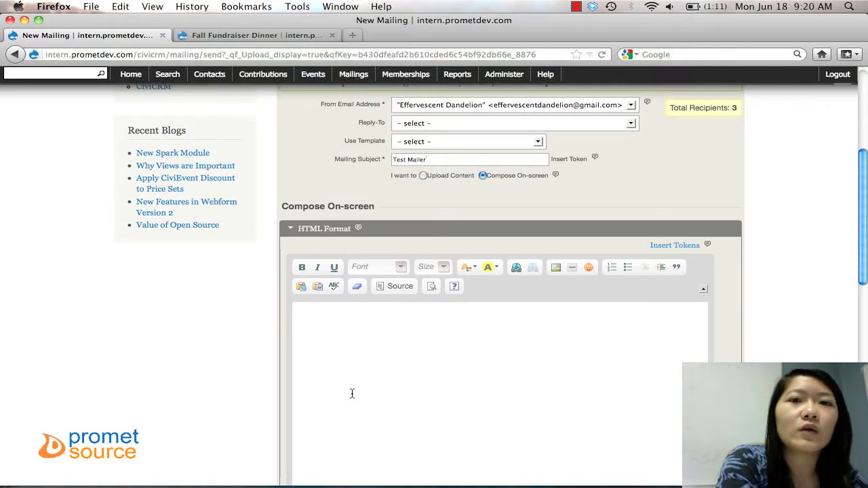
scroll(352, 393, "up", 2)
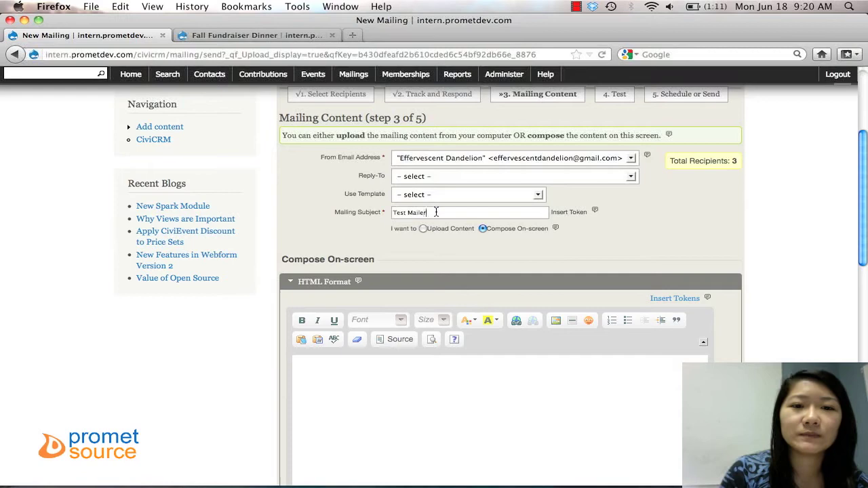
scroll(423, 210, "down", 2)
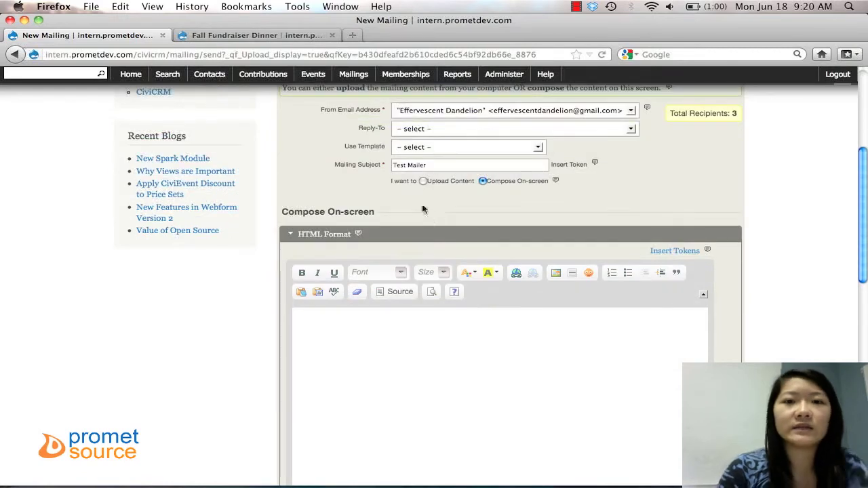
left_click(413, 146)
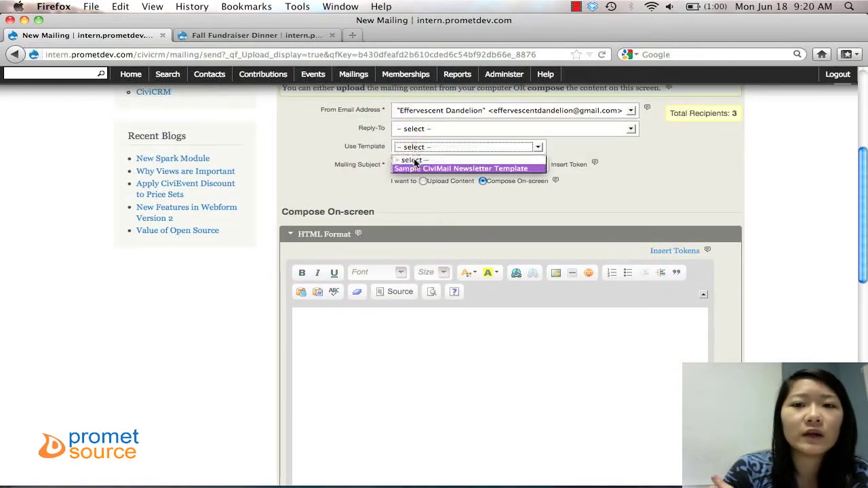
left_click(816, 220)
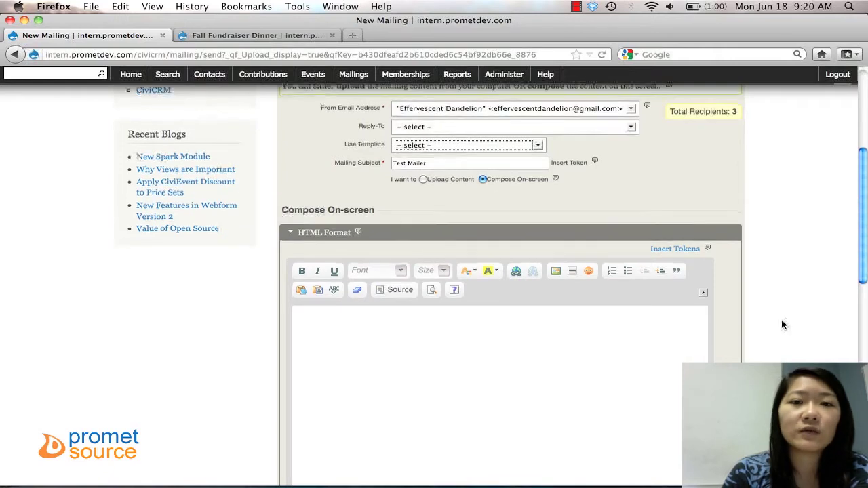
scroll(782, 326, "down", 1)
scroll(782, 325, "down", 3)
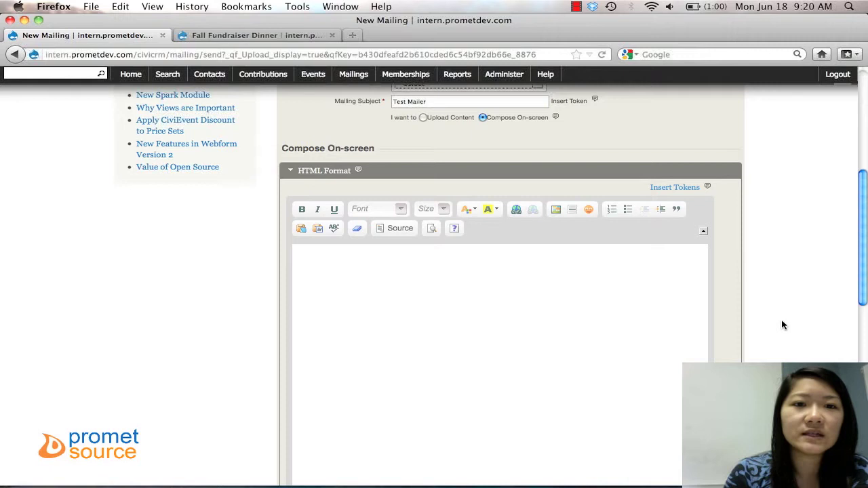
scroll(783, 325, "down", 2)
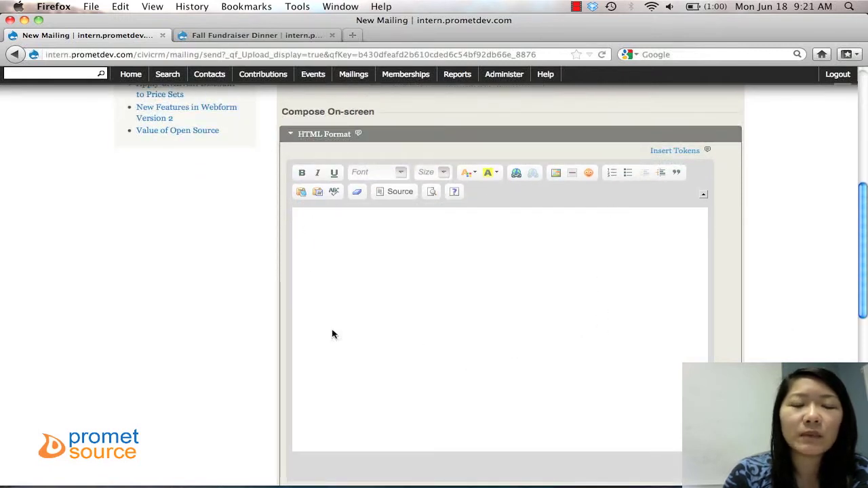
scroll(156, 276, "down", 8)
scroll(157, 276, "up", 6)
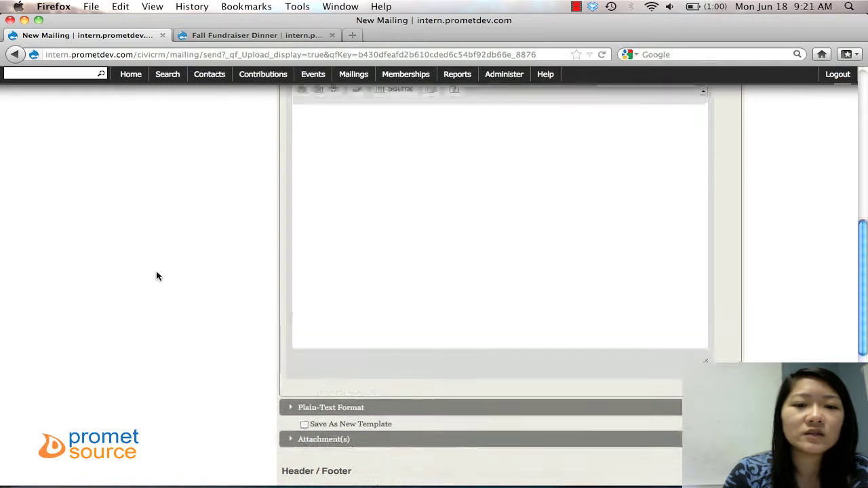
Begin the HTML message body with "Dear" and view the help on inserting tokens.
left_click(363, 198)
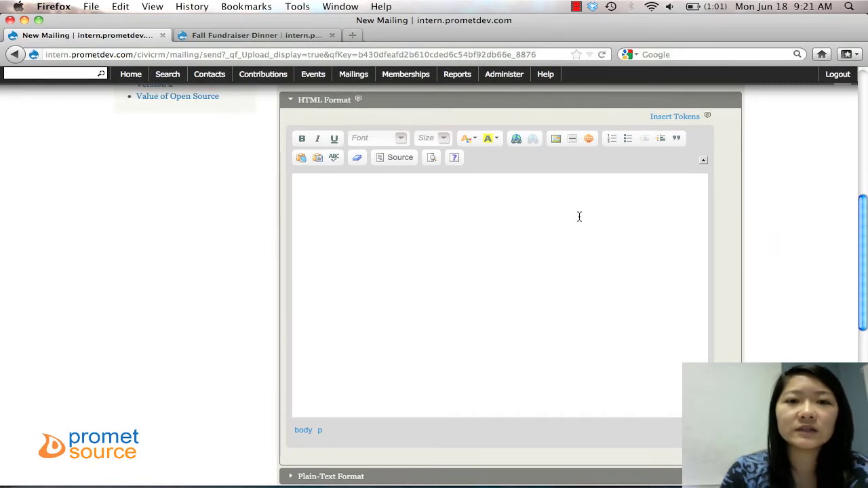
type("Dear")
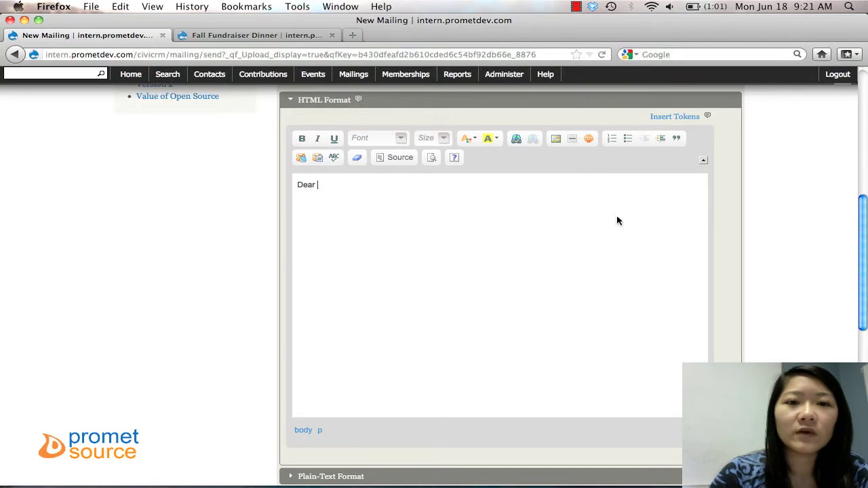
left_click(709, 117)
left_click(708, 117)
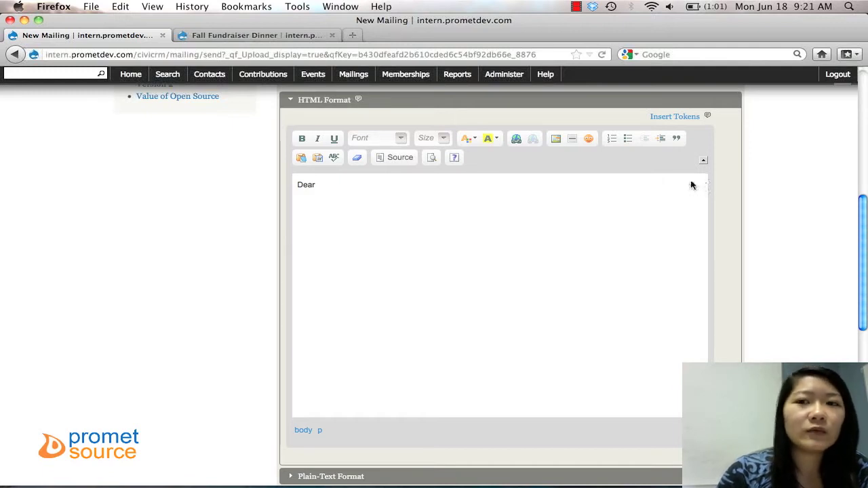
Insert the First Name token after "Dear" in the message body, followed by a comma.
left_click(687, 117)
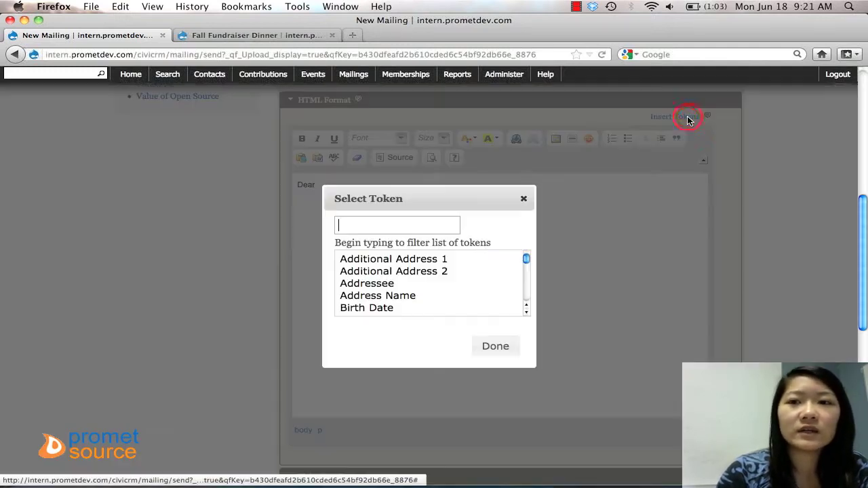
scroll(456, 280, "down", 3)
scroll(456, 284, "down", 8)
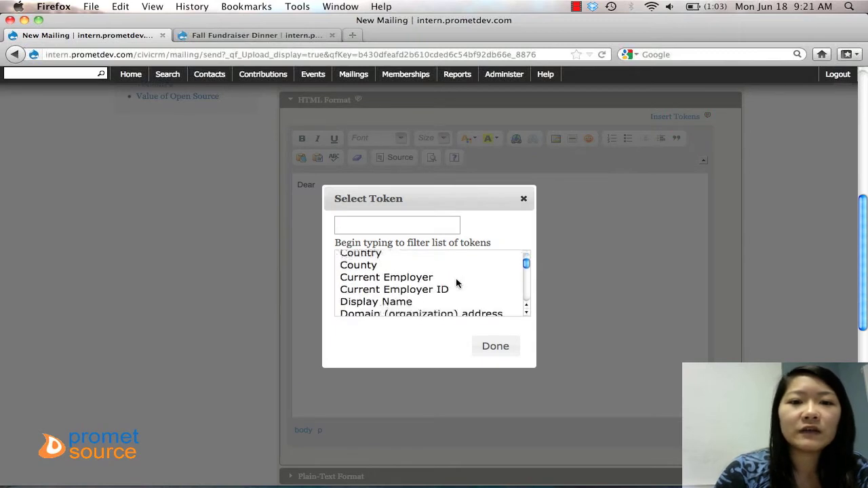
scroll(456, 283, "down", 8)
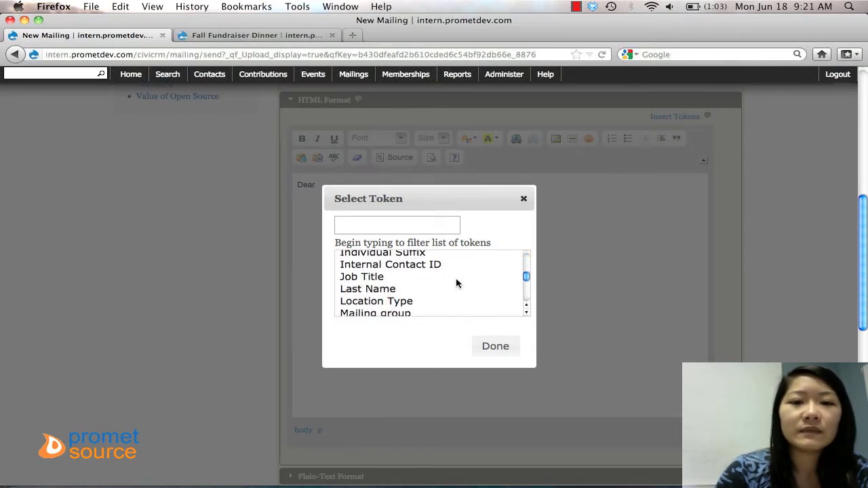
scroll(456, 282, "down", 1)
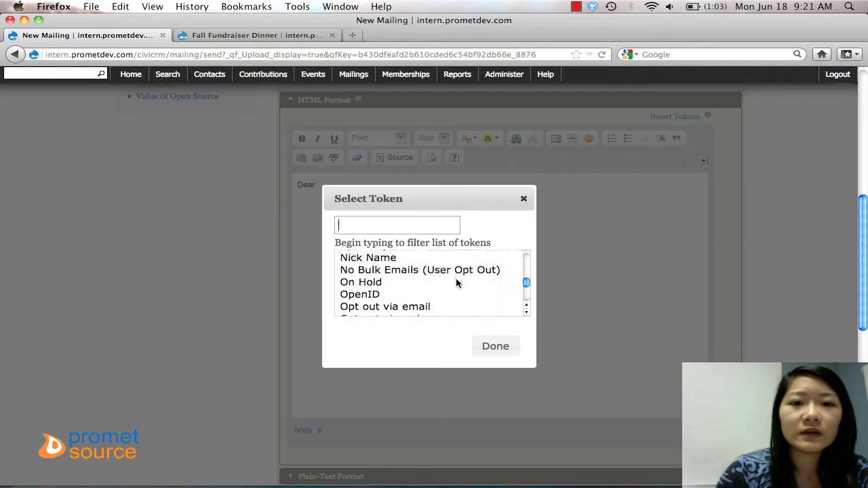
scroll(456, 282, "up", 10)
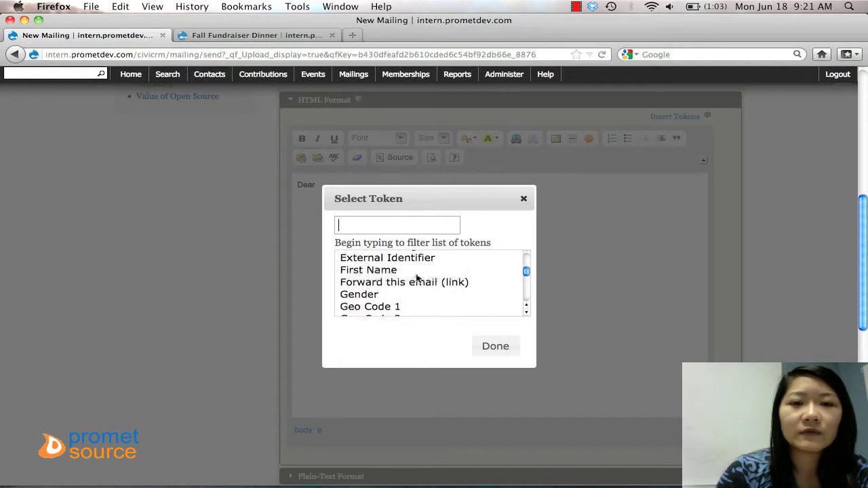
left_click(415, 271)
left_click(490, 346)
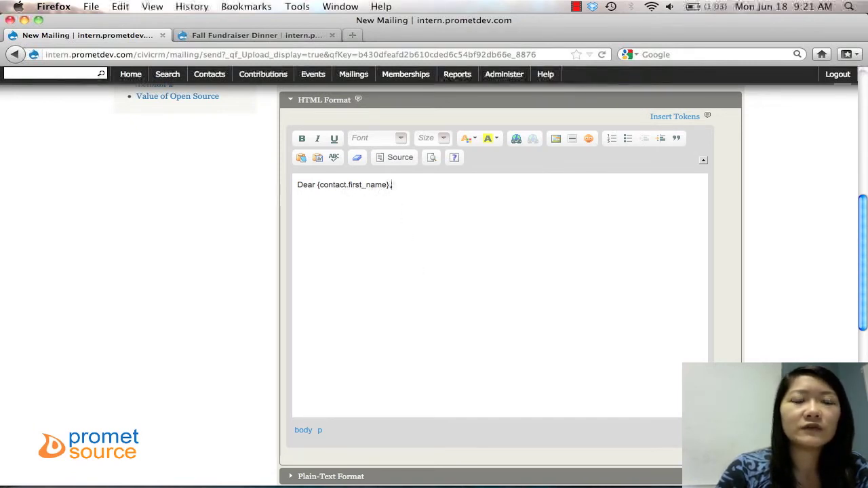
Write the message body announcing an upcoming event, with a "Click here" sentence, a contact e-mail for questions and the closing "Thank you, Effervescent Dandelion".
key("Return")
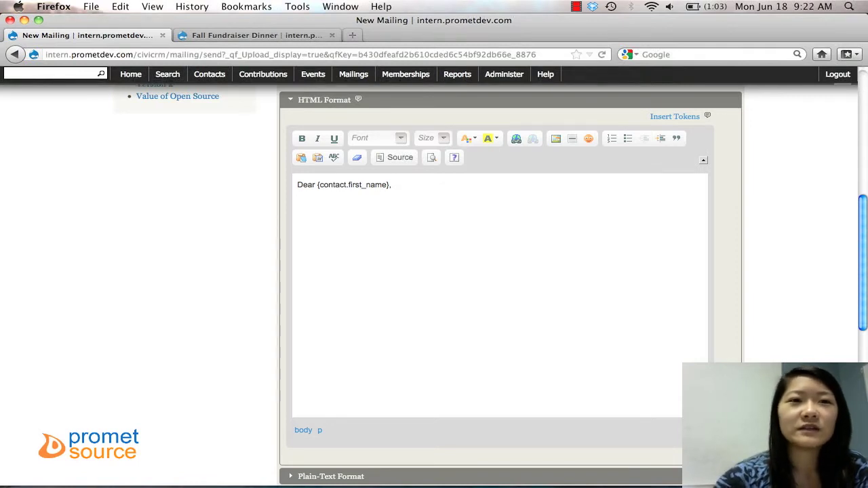
type("We")
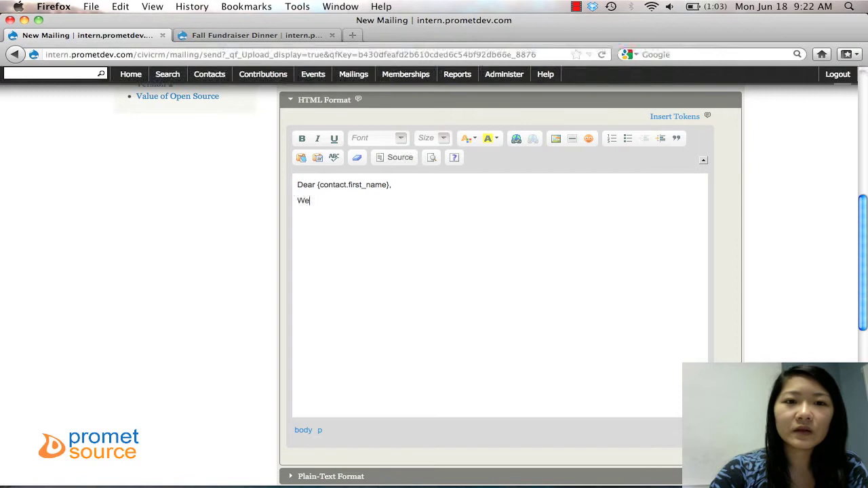
type(" just wanted to ")
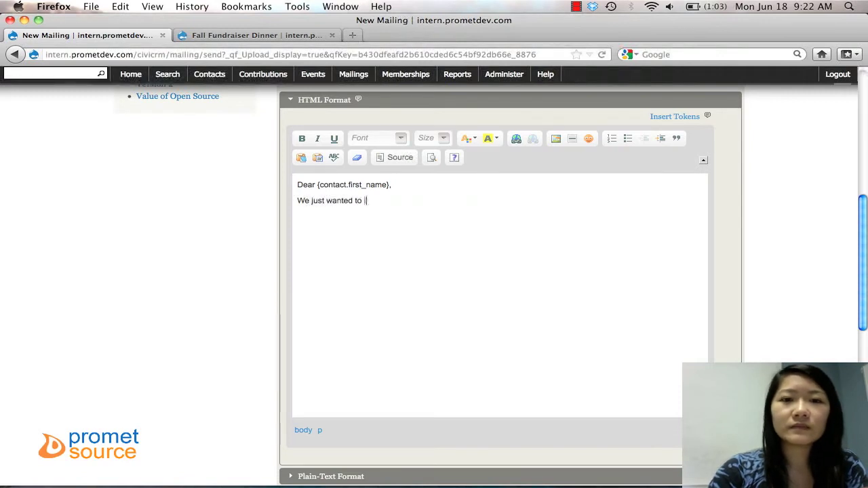
type("inform")
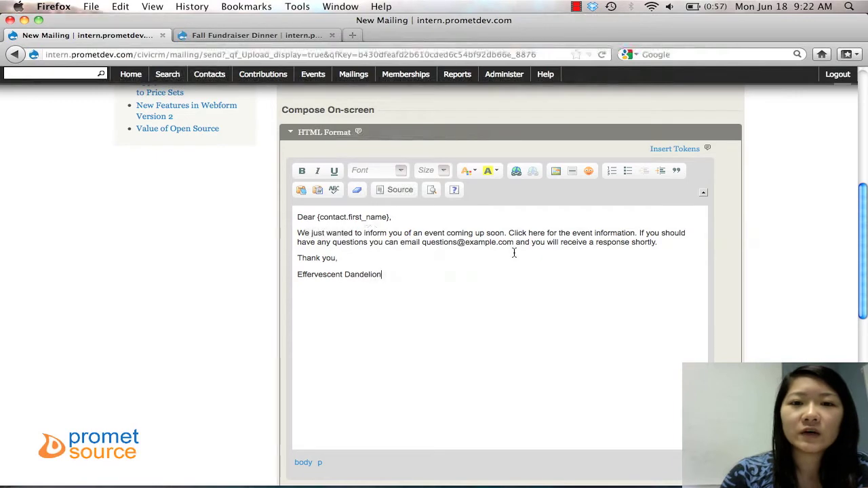
Link the words "Click here" in the message to the URL of the Fall Fundraiser Dinner event page.
double_click(517, 233)
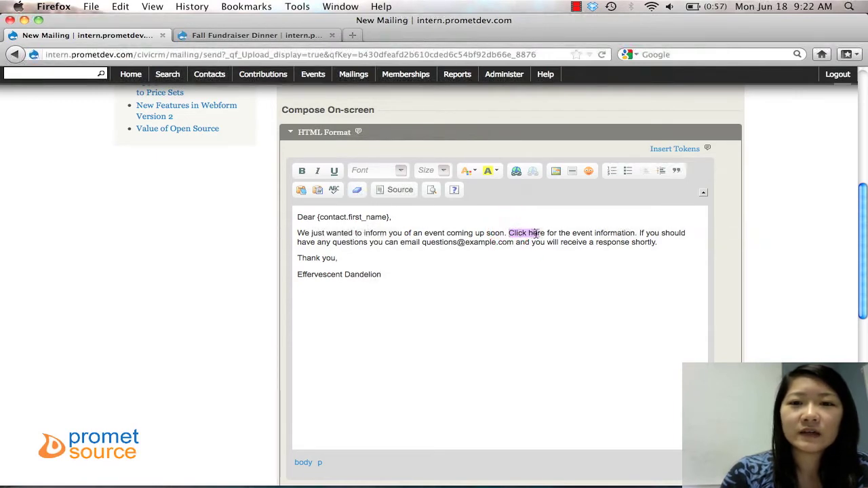
left_click_drag(536, 233, 545, 234)
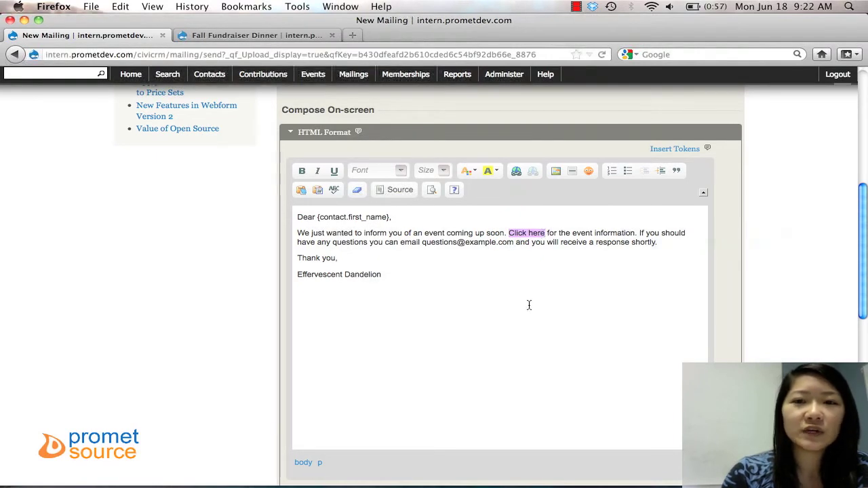
left_click(517, 172)
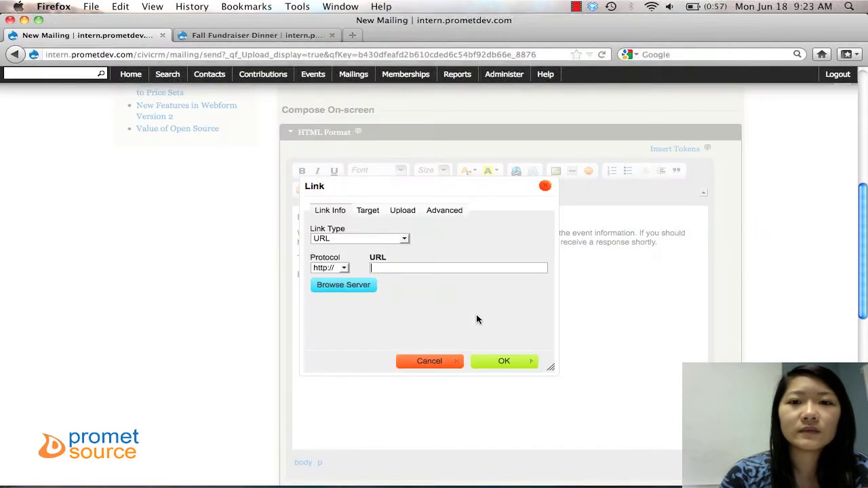
left_click(256, 38)
left_click(251, 55)
left_click(251, 55)
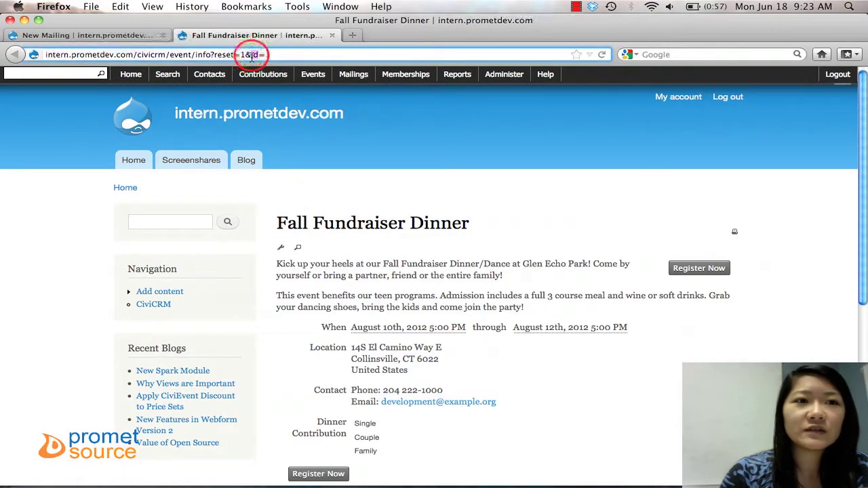
left_click(251, 56)
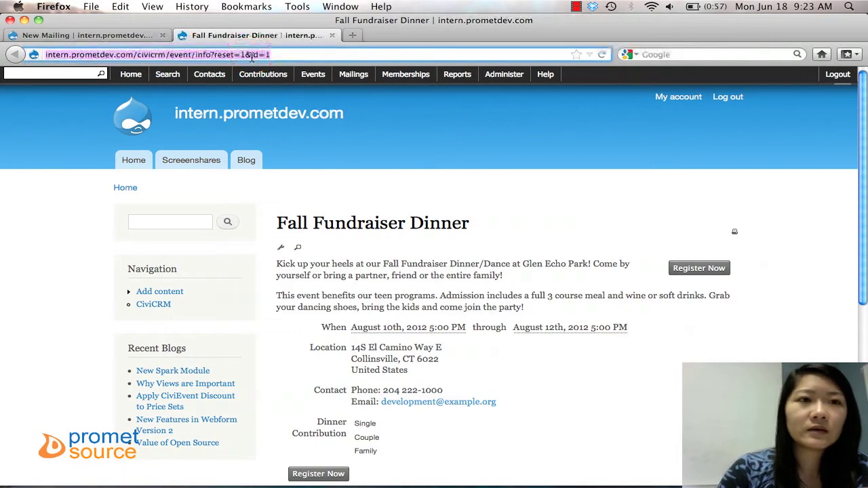
key("super+c")
left_click(129, 35)
key("super+v")
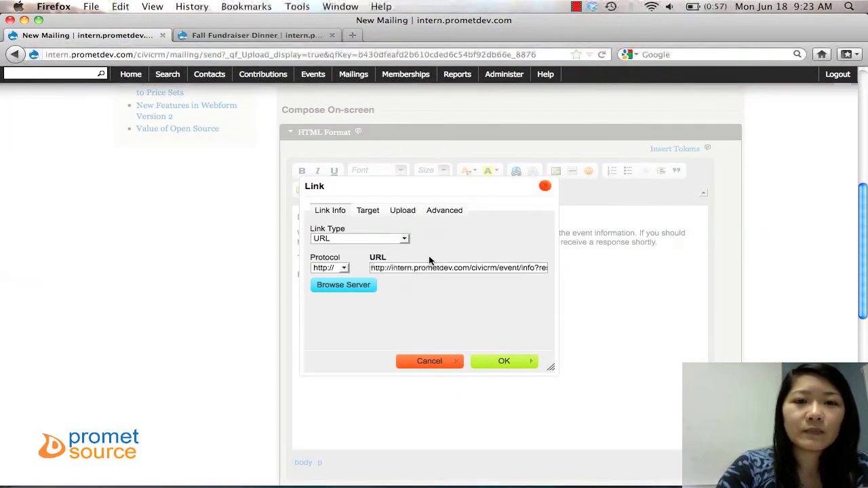
left_click(490, 359)
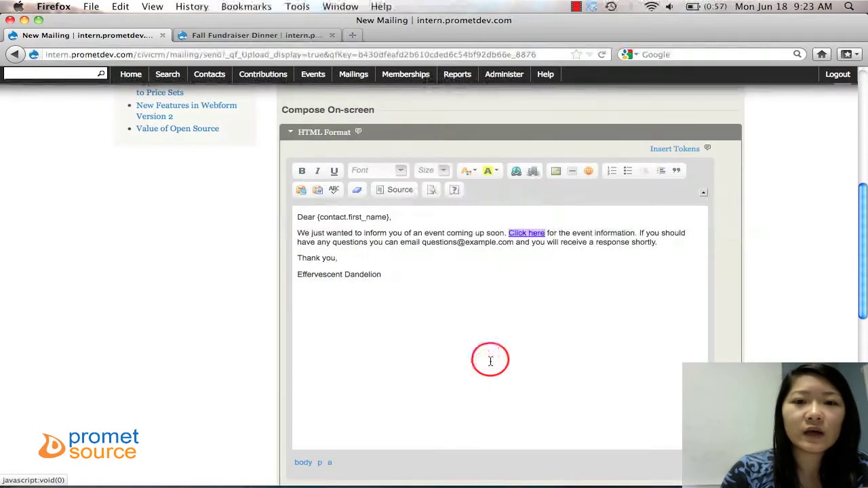
Turn the contact e-mail address in the message body into an E-mail type link to that same address.
left_click(507, 246)
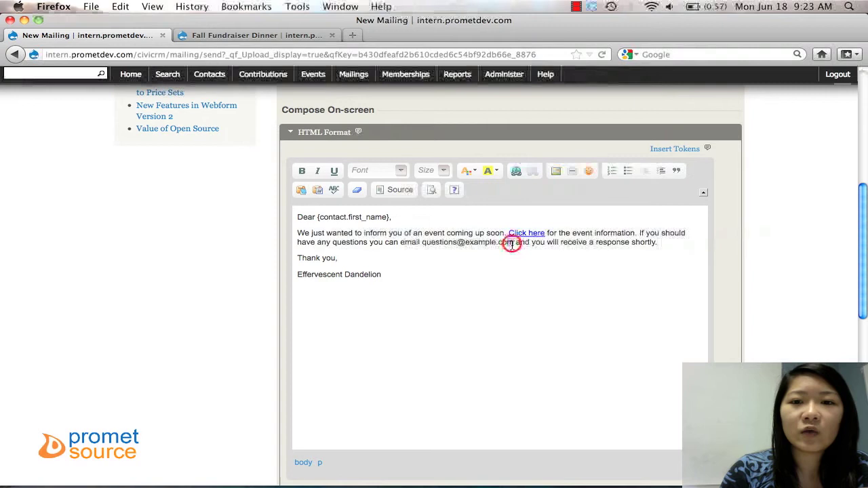
left_click_drag(513, 243, 422, 243)
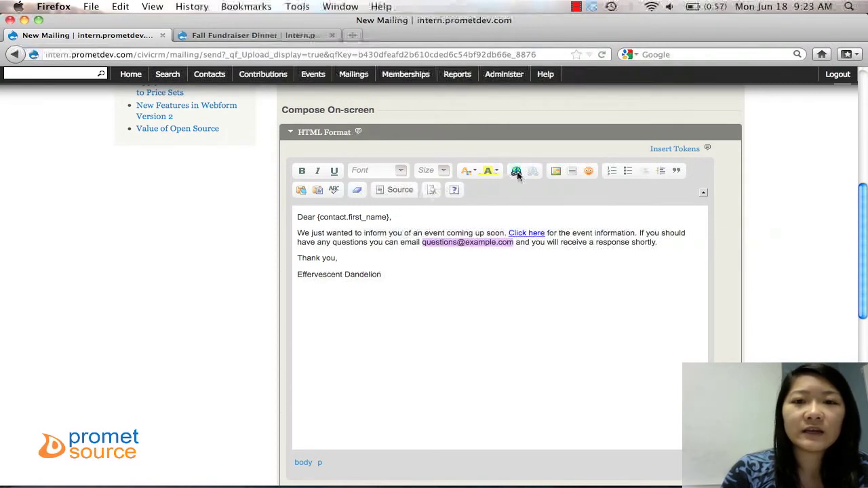
left_click(516, 171)
left_click(405, 239)
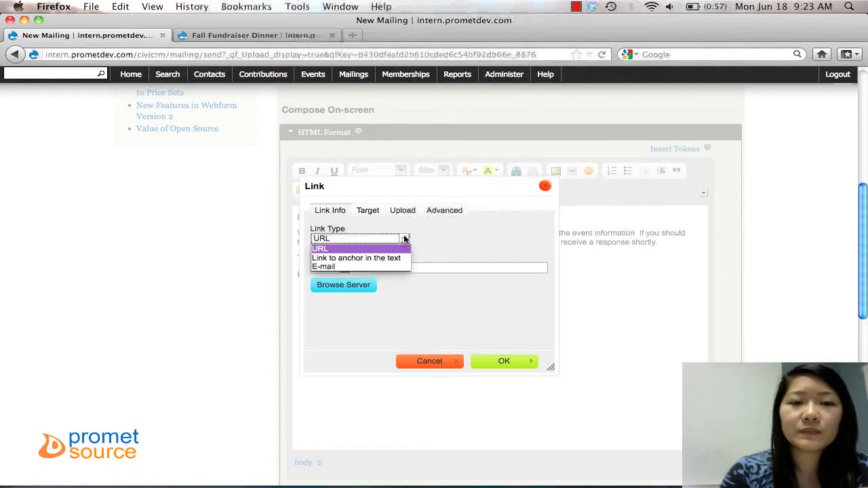
left_click(386, 266)
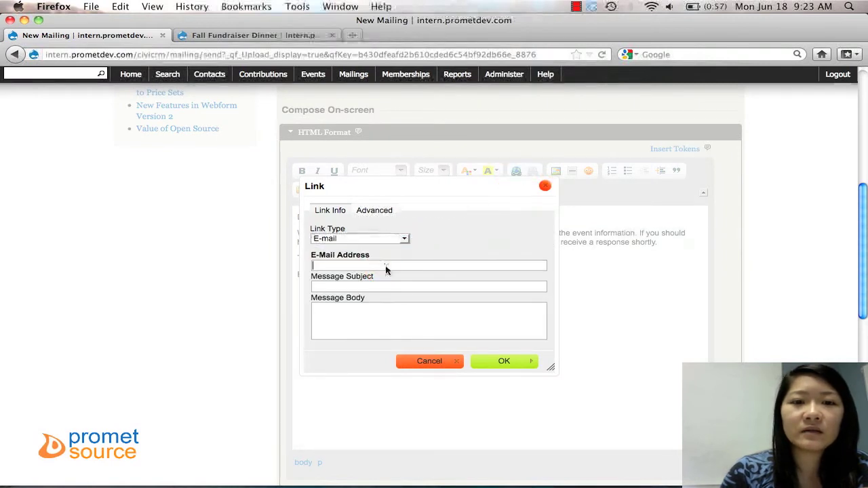
left_click_drag(403, 190, 351, 211)
type("quest")
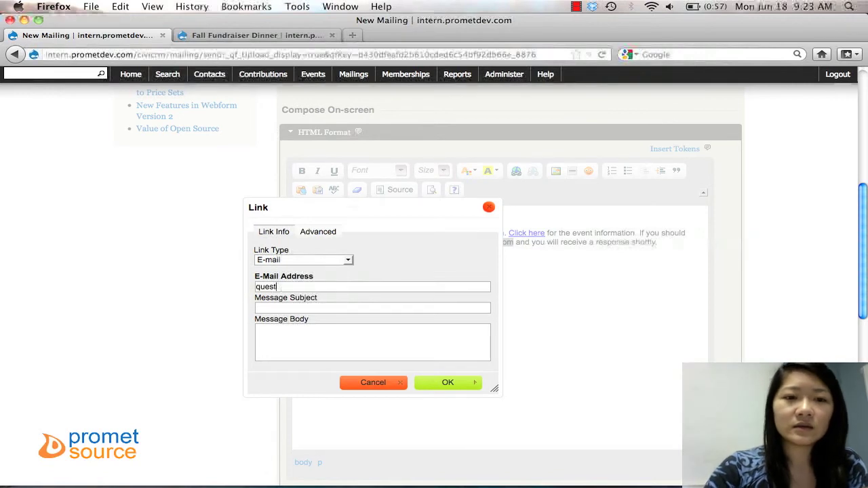
type("oions@example.com")
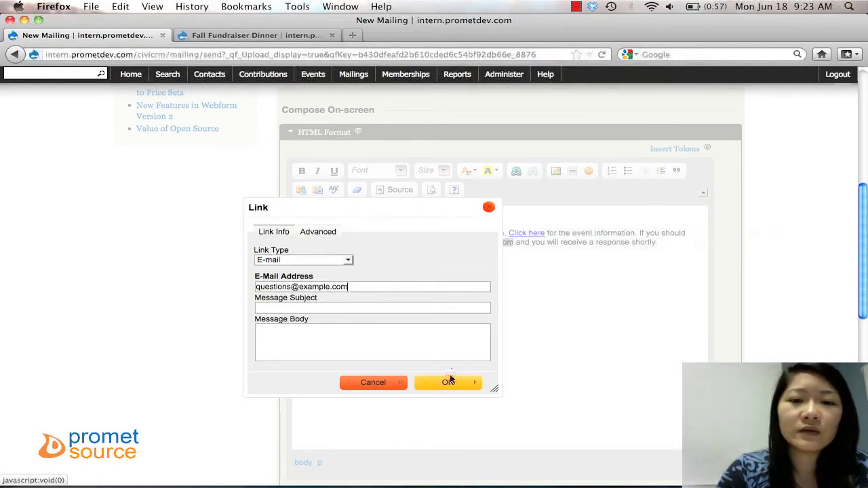
left_click(447, 383)
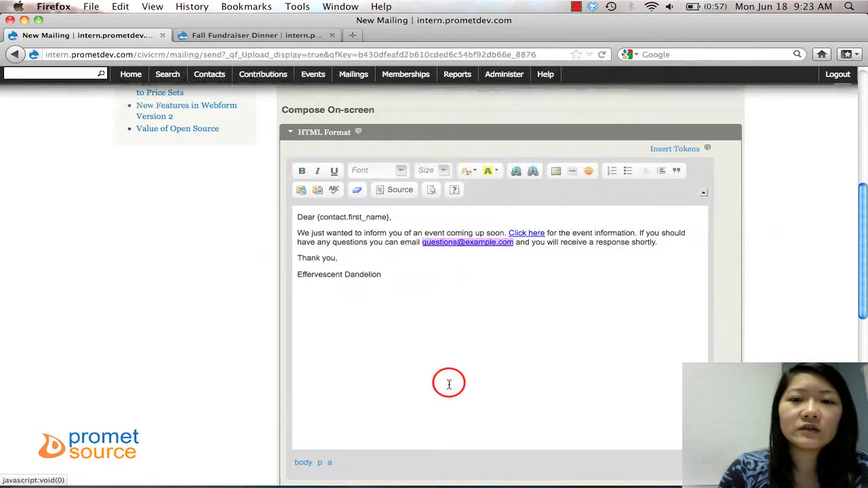
left_click(572, 245)
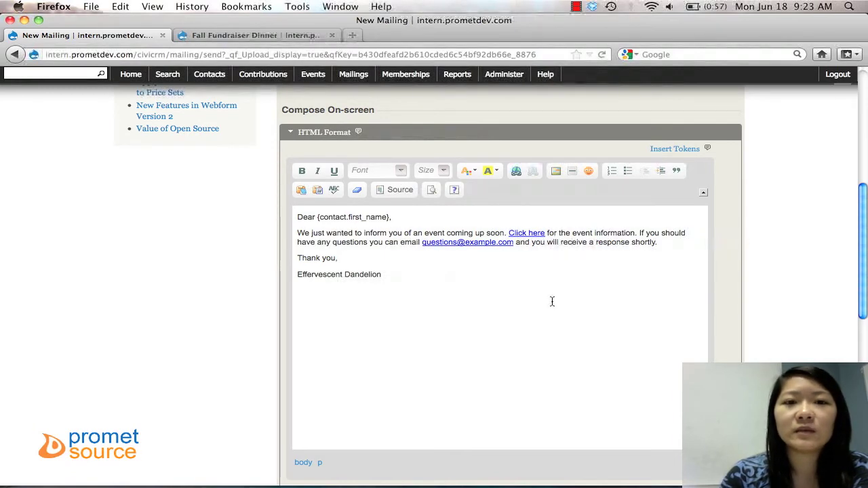
Review the composed message, the editor's formatting tools, and the plain-text, template, attachment, header and footer options.
scroll(552, 301, "down", 1)
scroll(553, 302, "up", 2)
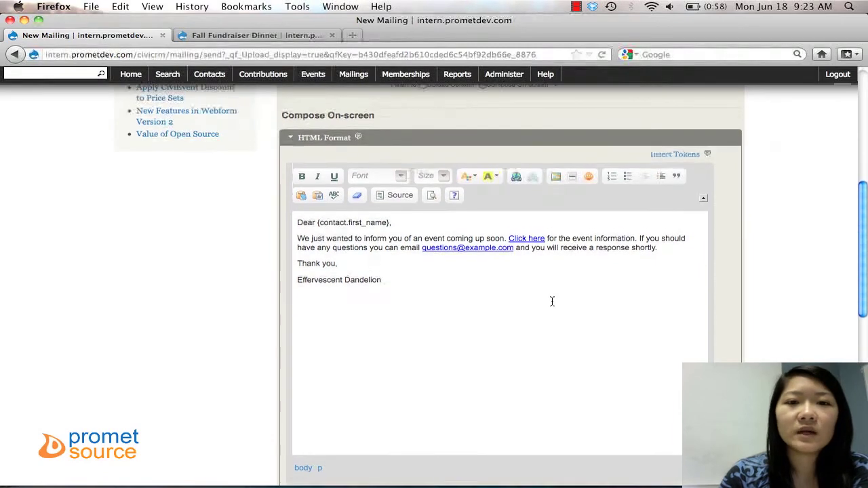
left_click(349, 234)
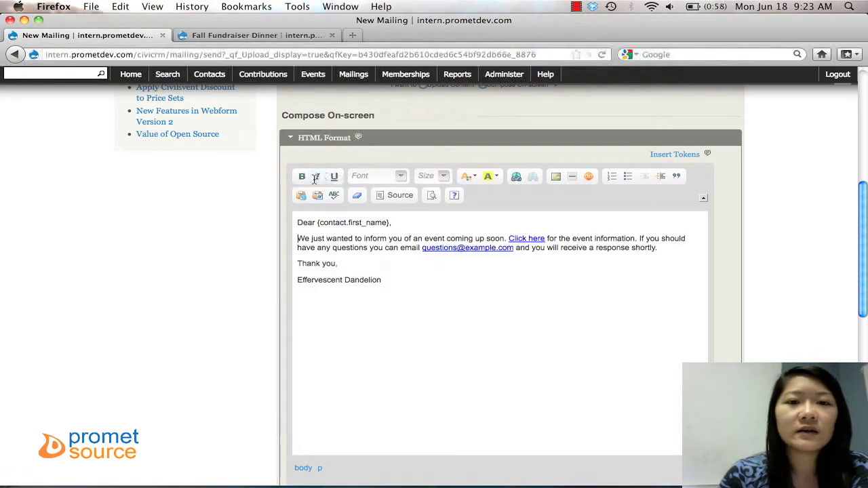
scroll(374, 322, "down", 1)
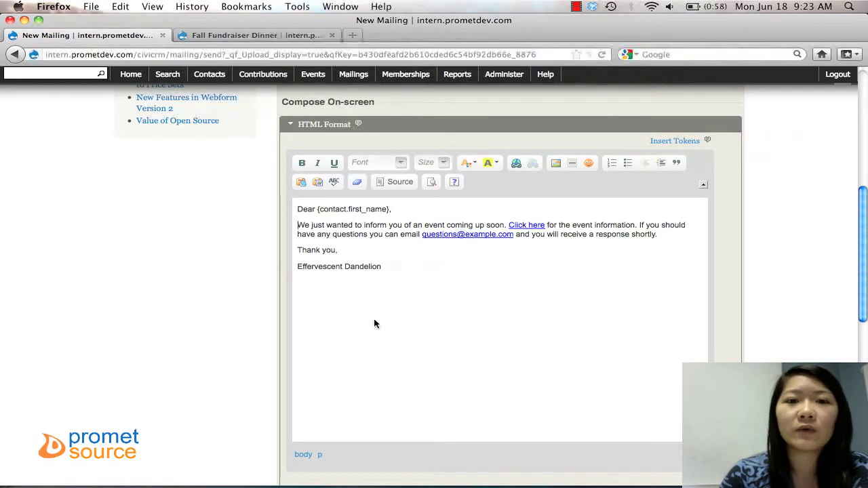
scroll(252, 268, "down", 1)
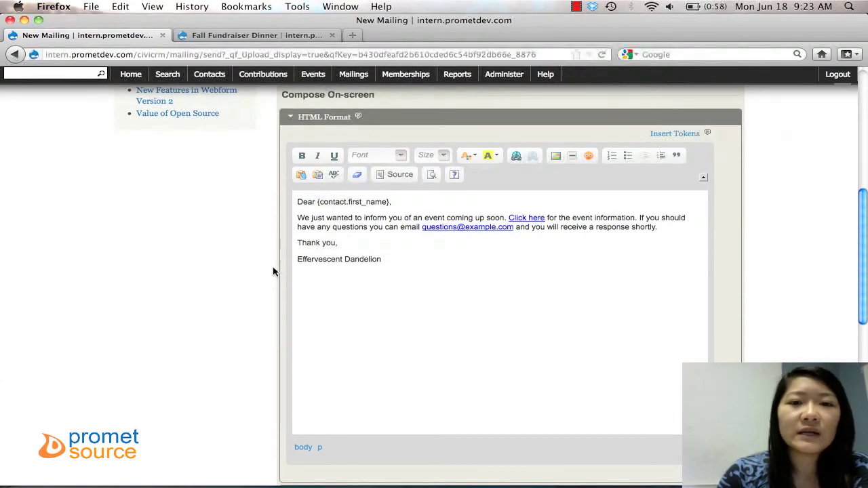
scroll(273, 271, "down", 10)
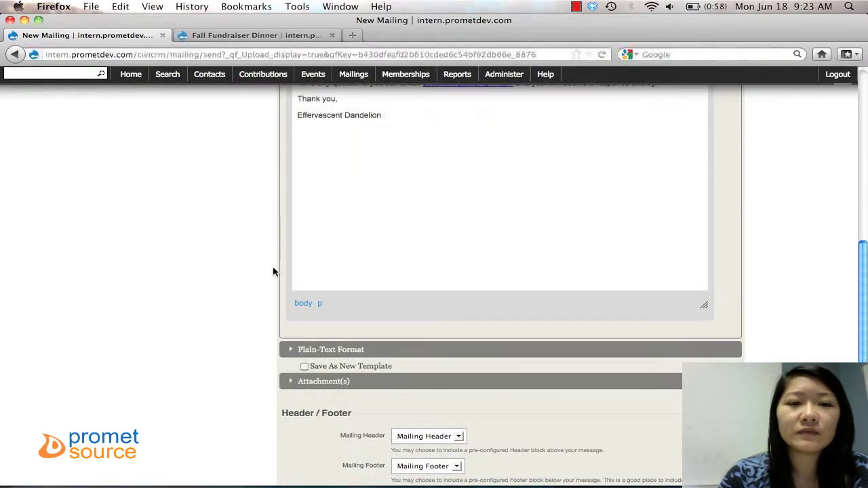
scroll(273, 271, "down", 8)
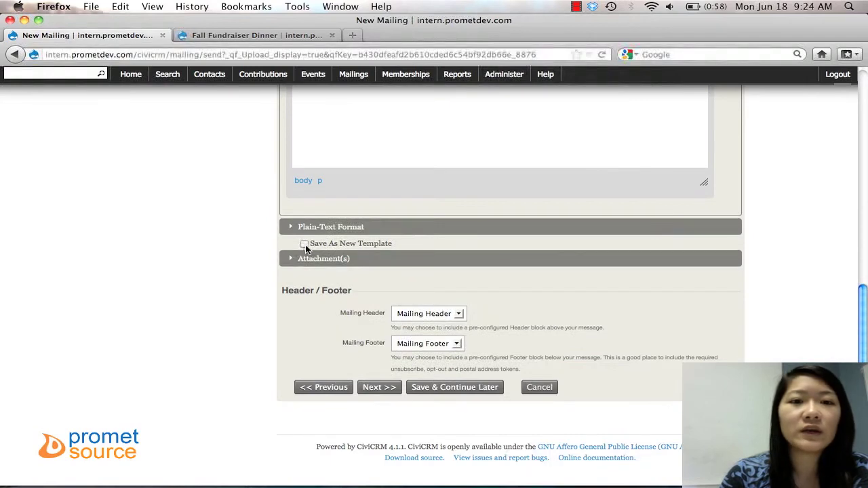
scroll(217, 323, "up", 7)
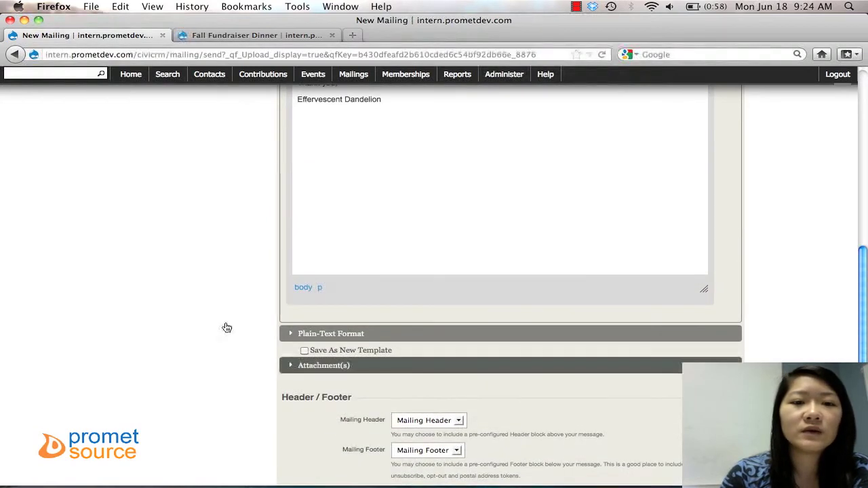
scroll(246, 339, "up", 6)
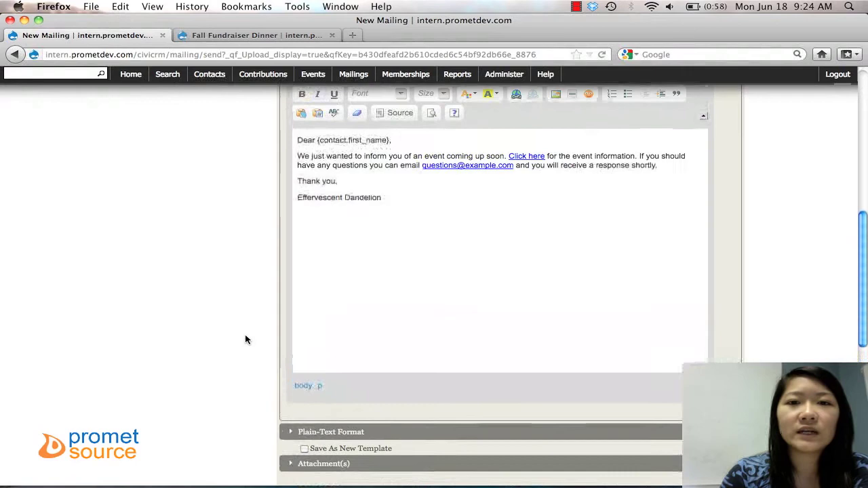
scroll(246, 339, "down", 2)
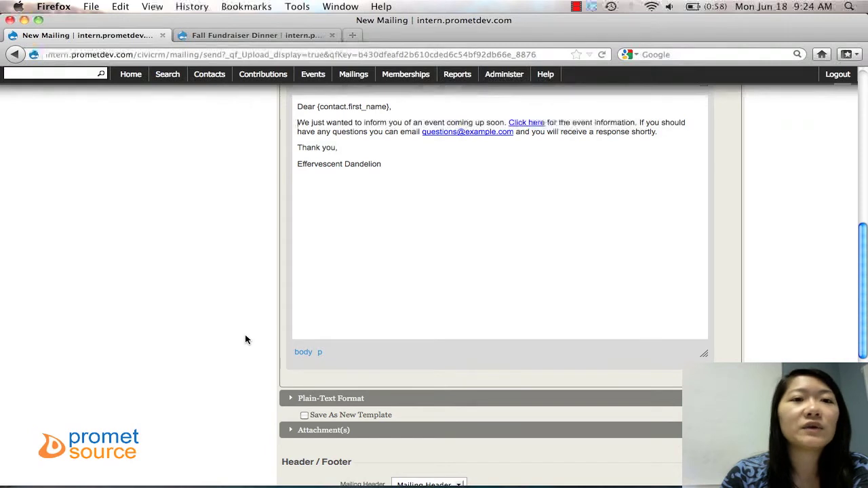
left_click(305, 416)
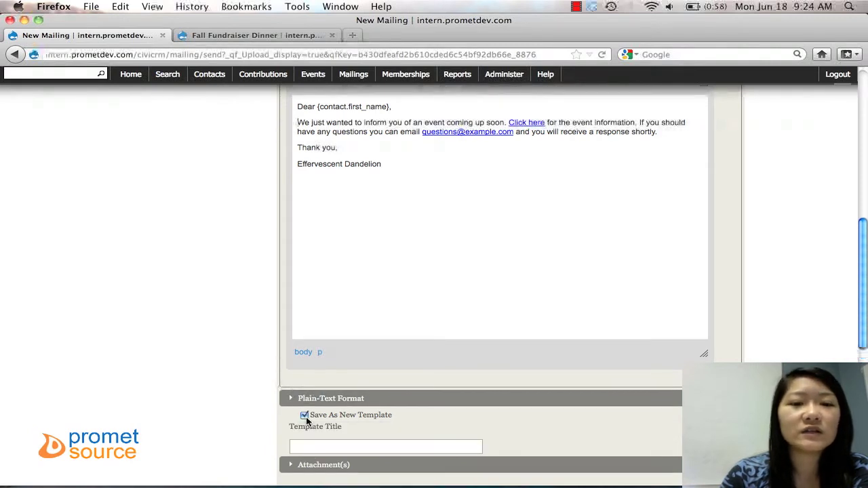
scroll(266, 405, "down", 2)
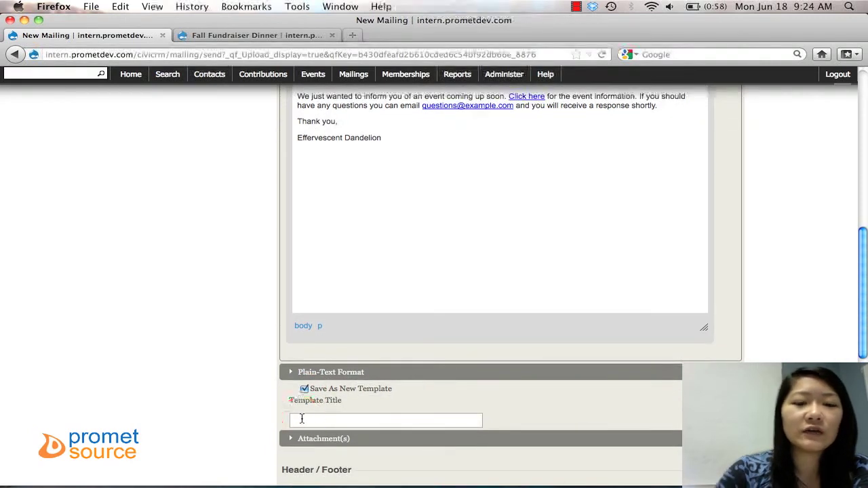
left_click(302, 419)
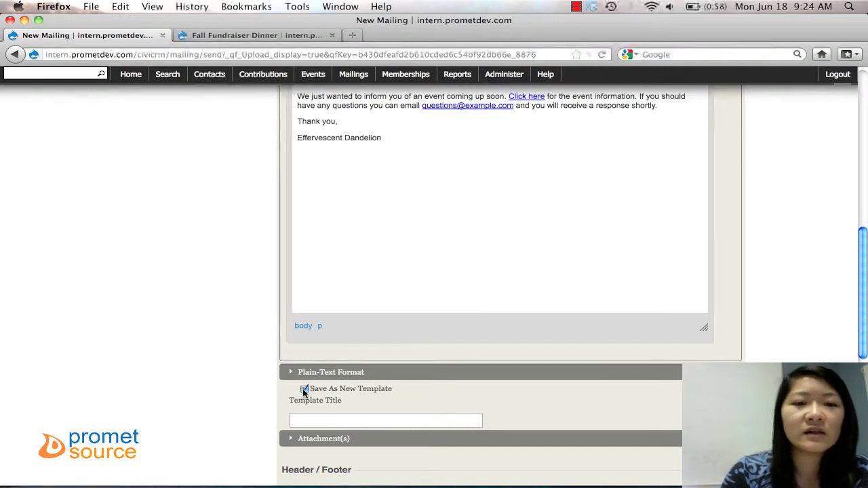
left_click(305, 390)
Keep Mailing Header and Mailing Footer as the mailing's header and footer, and continue to the Test stage.
scroll(263, 383, "down", 4)
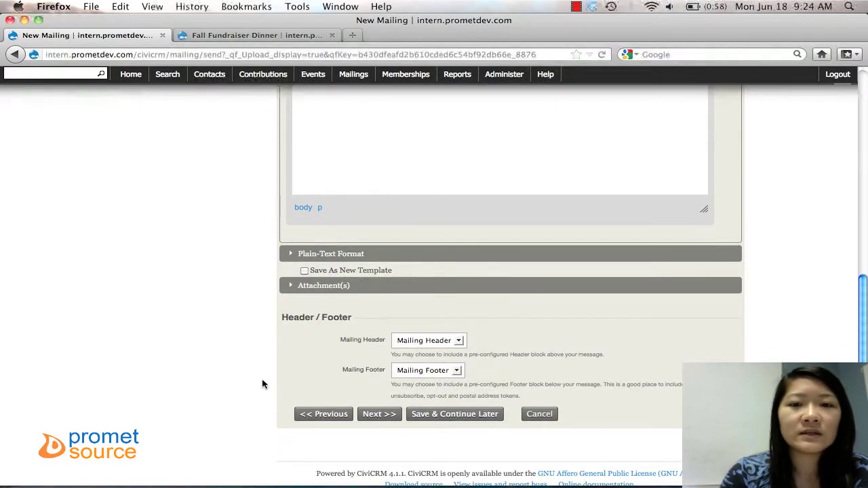
left_click(432, 348)
left_click(428, 360)
left_click(434, 371)
left_click(437, 374)
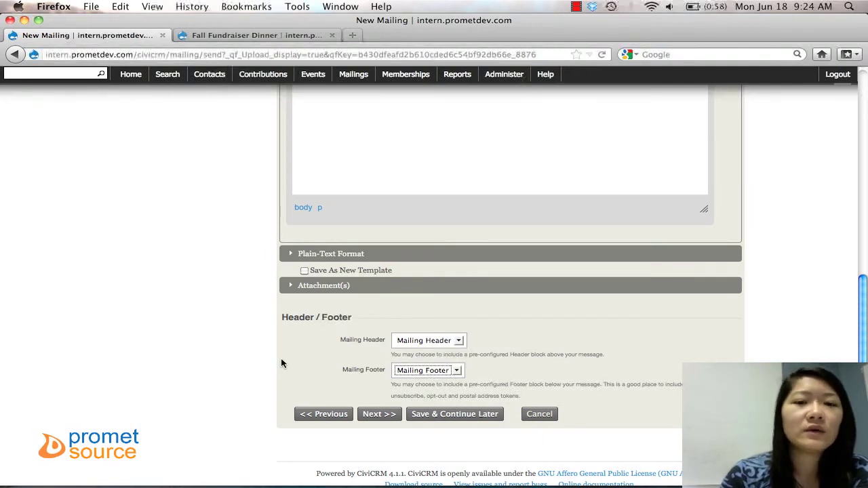
left_click(379, 415)
Enter the tester's e-mail address as the address that receives the test mailing.
scroll(228, 362, "down", 3)
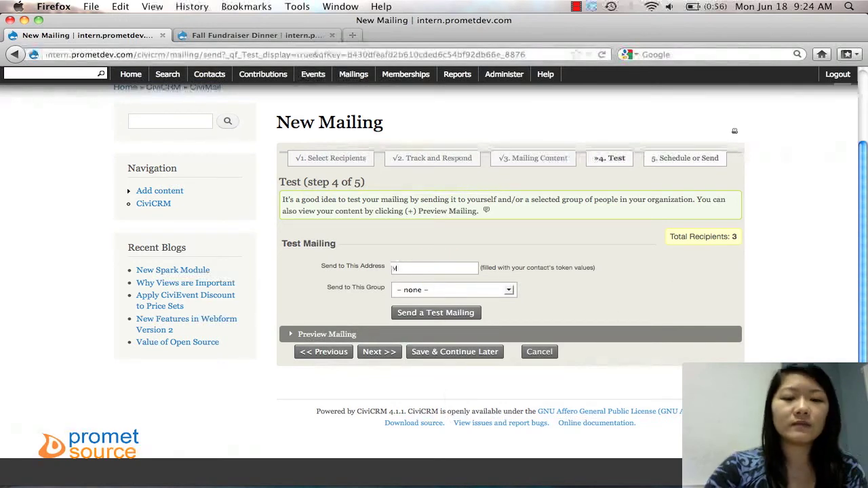
type("y@")
left_click(428, 278)
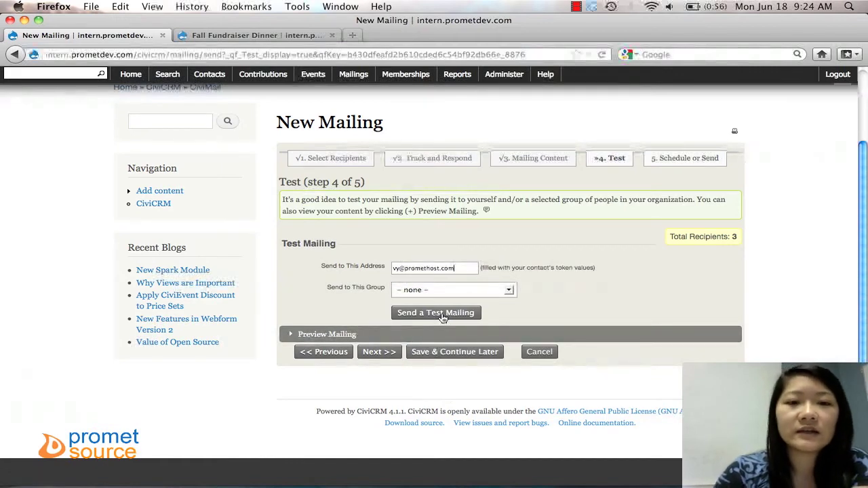
Preview the HTML version of the mailing from header to footer, and send the test mailing.
left_click(291, 335)
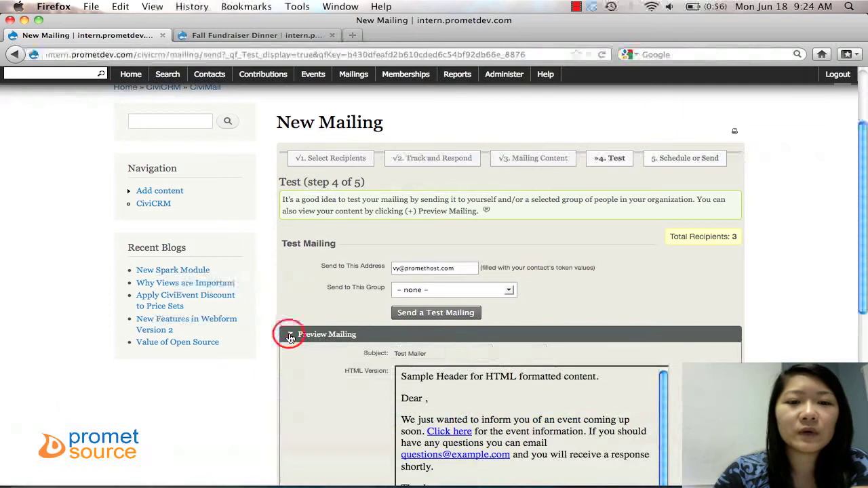
scroll(291, 337, "down", 3)
scroll(475, 319, "down", 2)
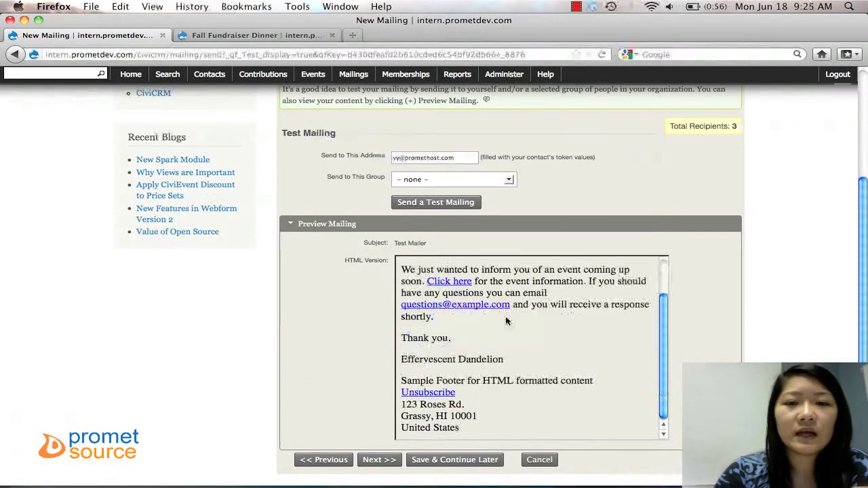
scroll(505, 319, "up", 2)
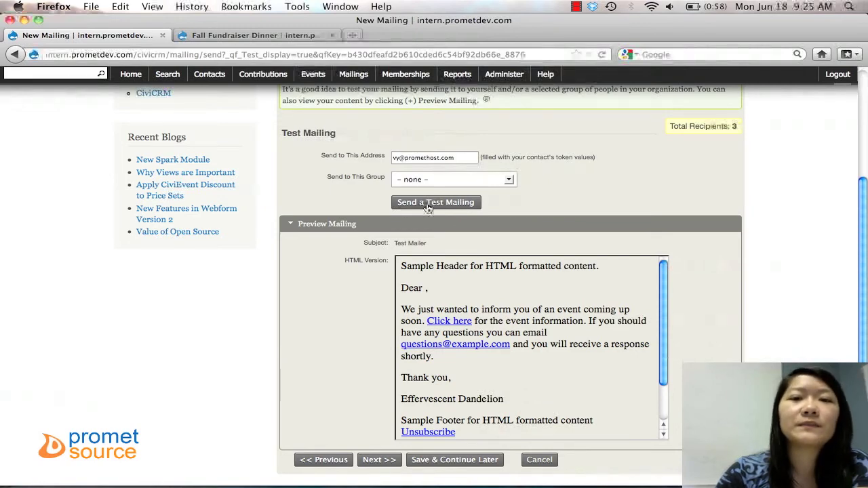
left_click(405, 207)
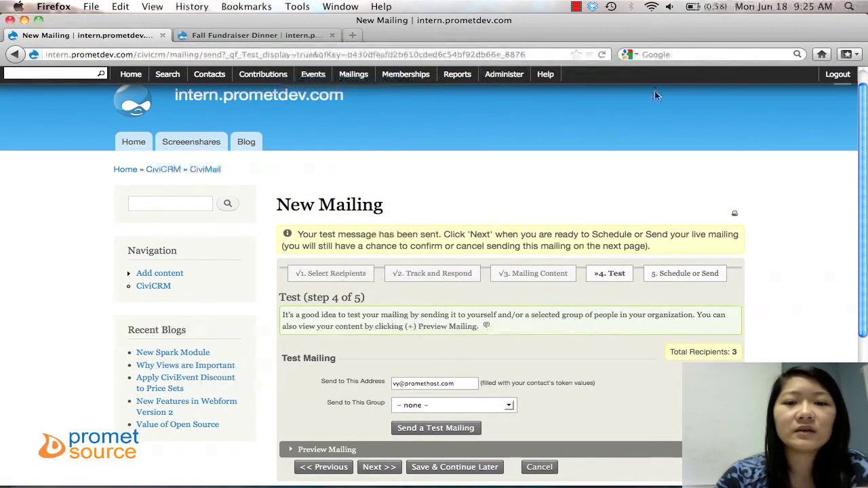
Switch to the Gmail inbox and open the received "Test Mailing: Test Mailer" message with its images and trimmed content displayed.
mouse_move(867, 0)
left_click(453, 114)
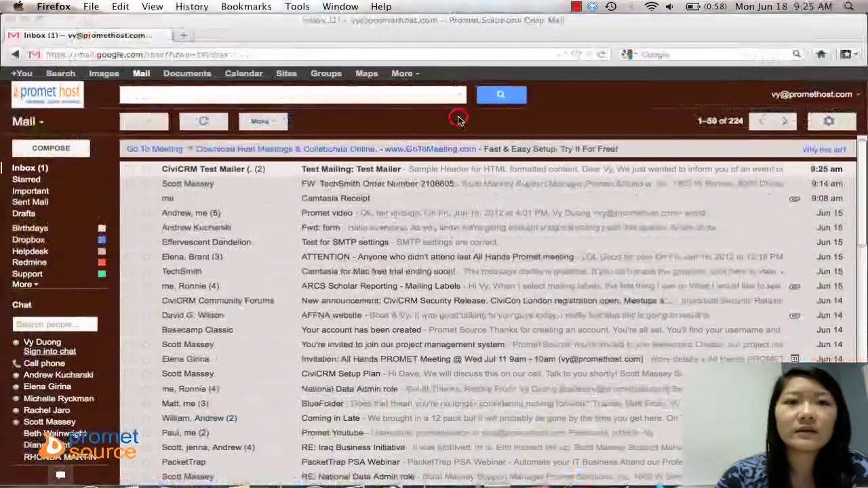
left_click(382, 171)
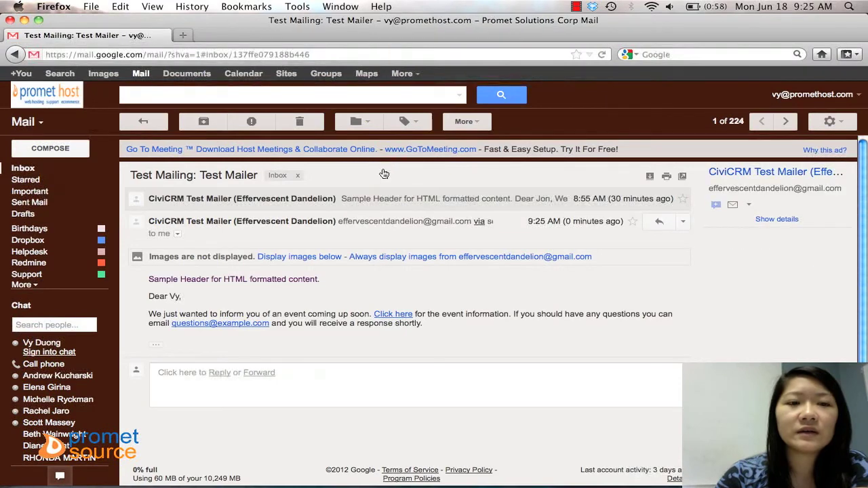
left_click_drag(186, 223, 232, 222)
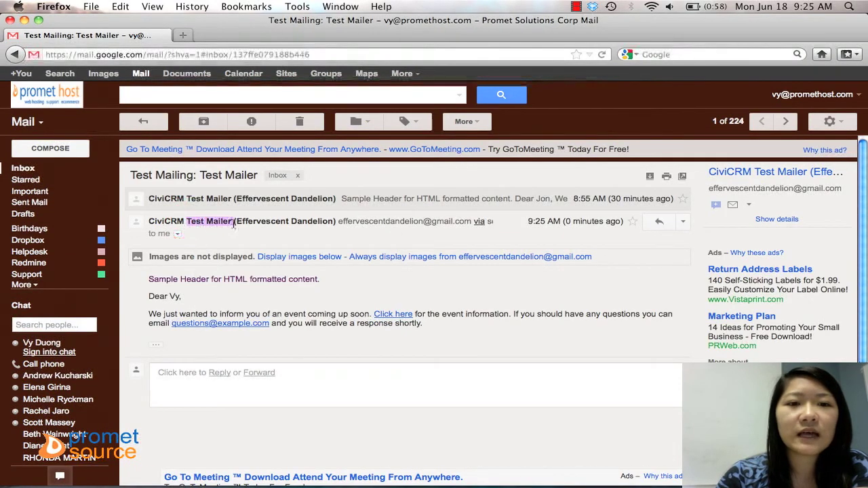
left_click(303, 258)
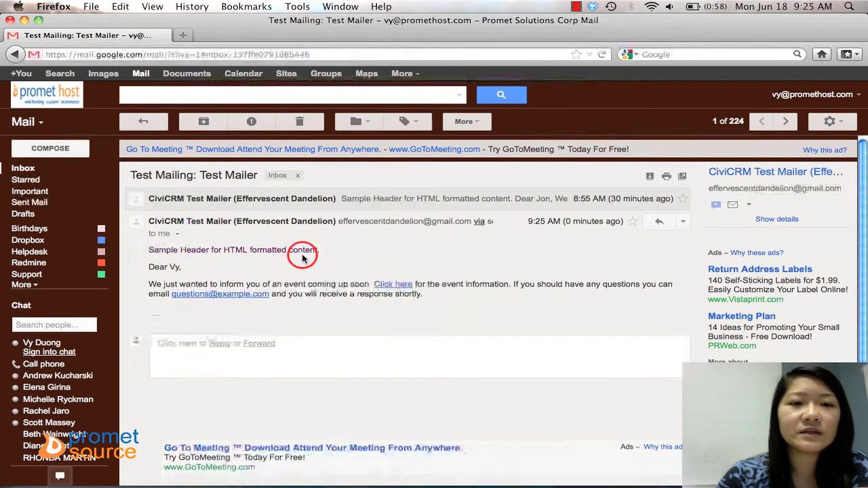
left_click(155, 315)
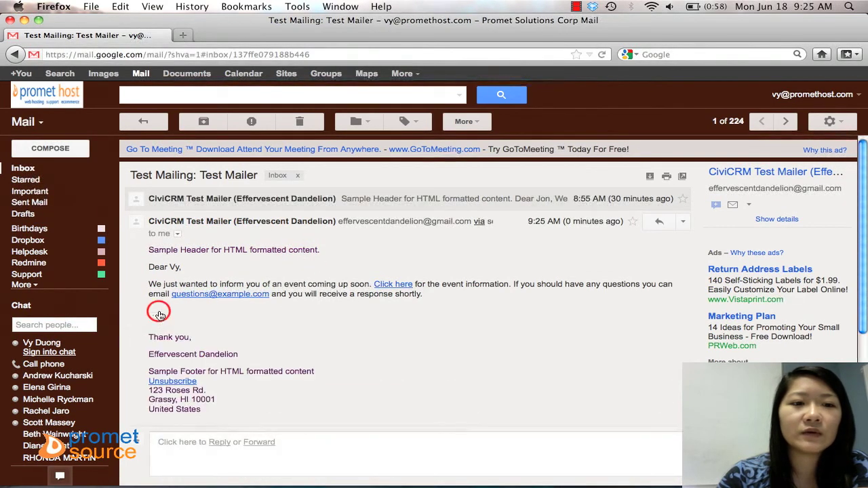
Examine the personalised first name in the greeting of the received test message.
left_click(153, 270)
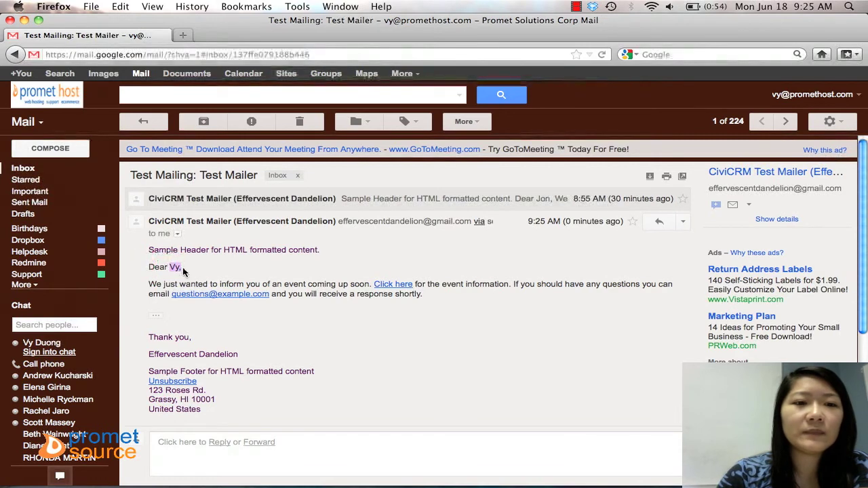
left_click_drag(168, 269, 182, 269)
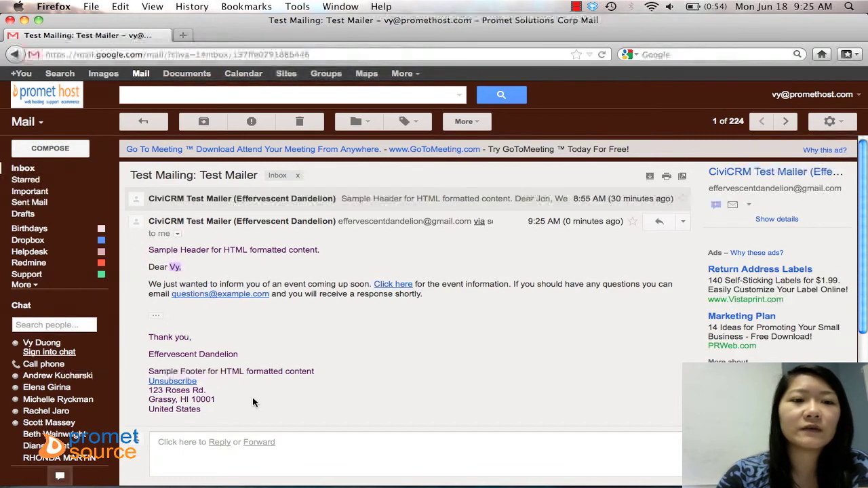
left_click(177, 267)
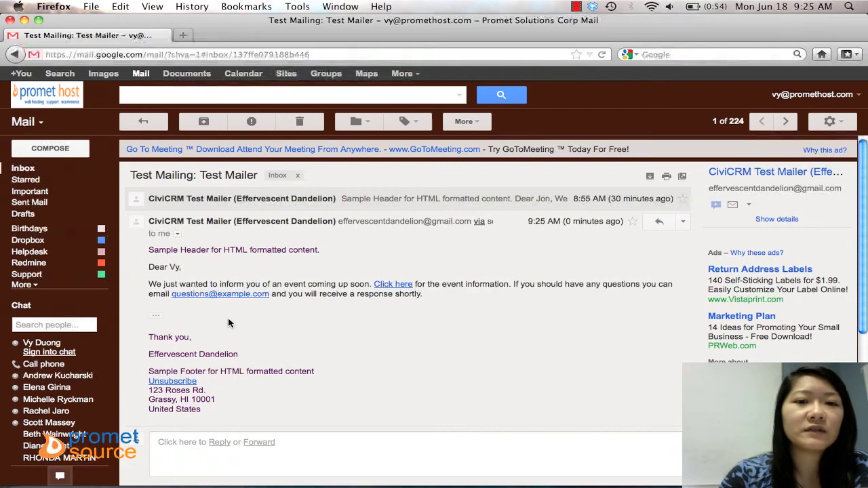
Check the message's "Click here" link in a new tab, close that tab, and examine the message's header line.
right_click(393, 286)
left_click(405, 295)
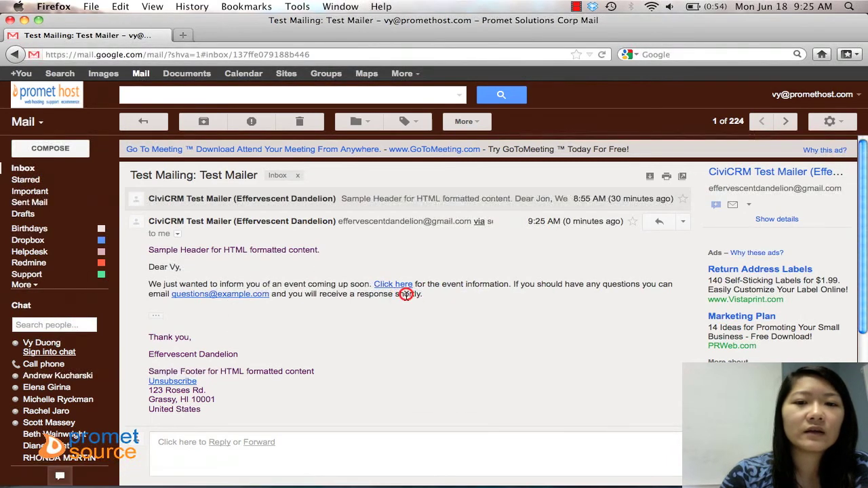
left_click(257, 35)
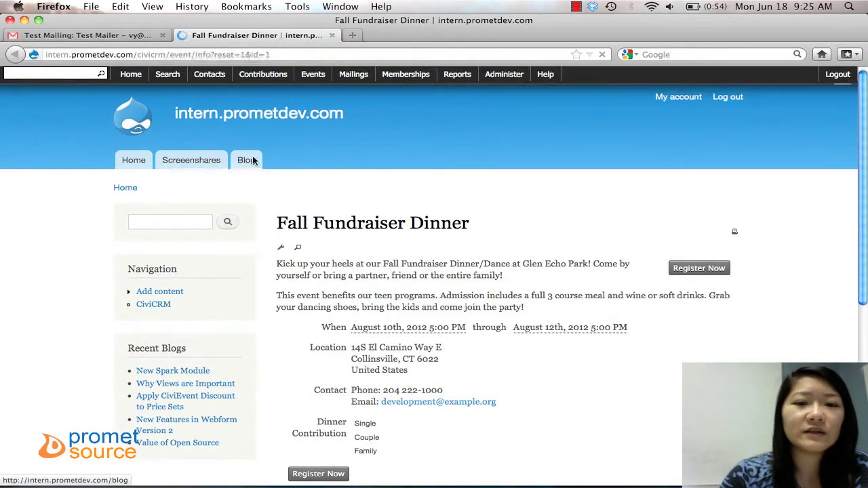
left_click(333, 36)
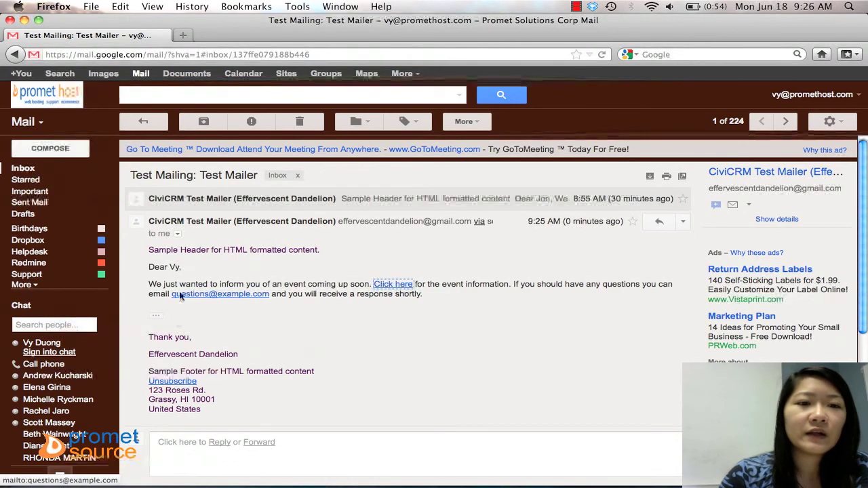
left_click_drag(148, 250, 310, 250)
left_click(310, 251)
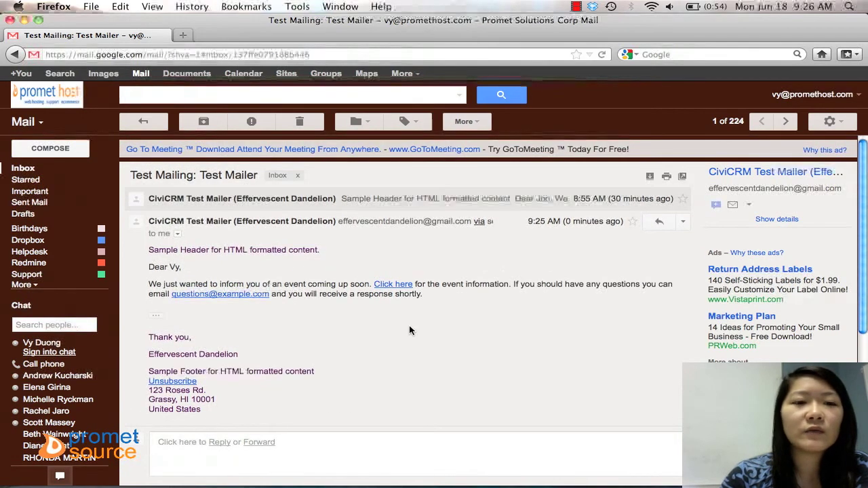
Return to the CiviCRM New Mailing window, continue to Schedule or Send, and submit the mailing with Send Immediately selected.
key("super+grave")
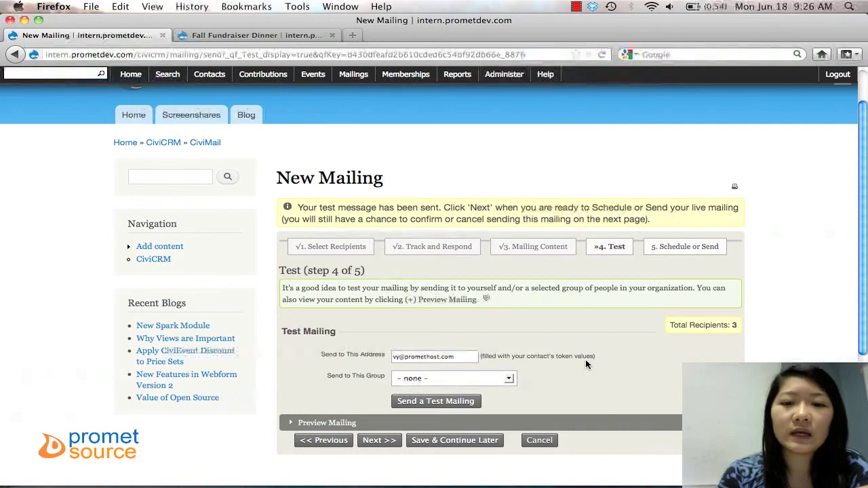
left_click(379, 442)
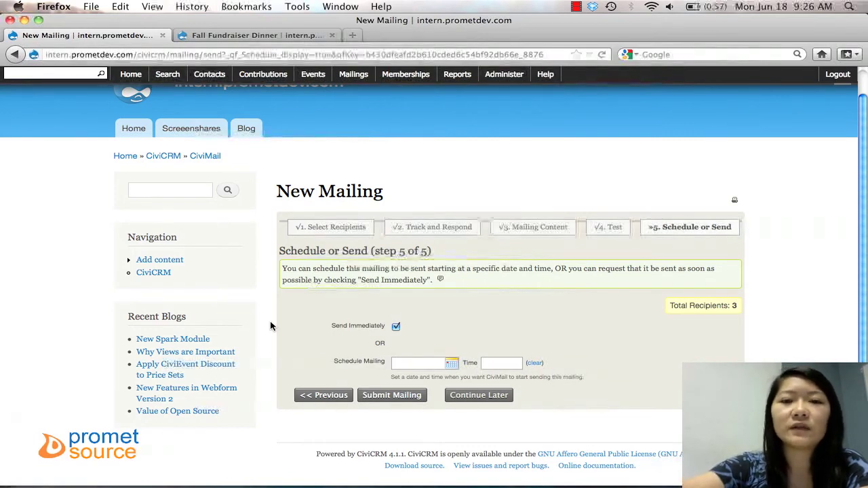
left_click(392, 398)
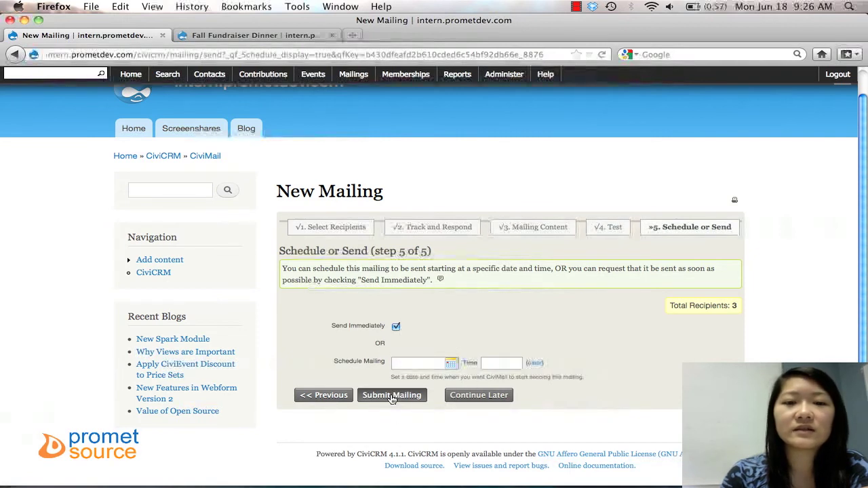